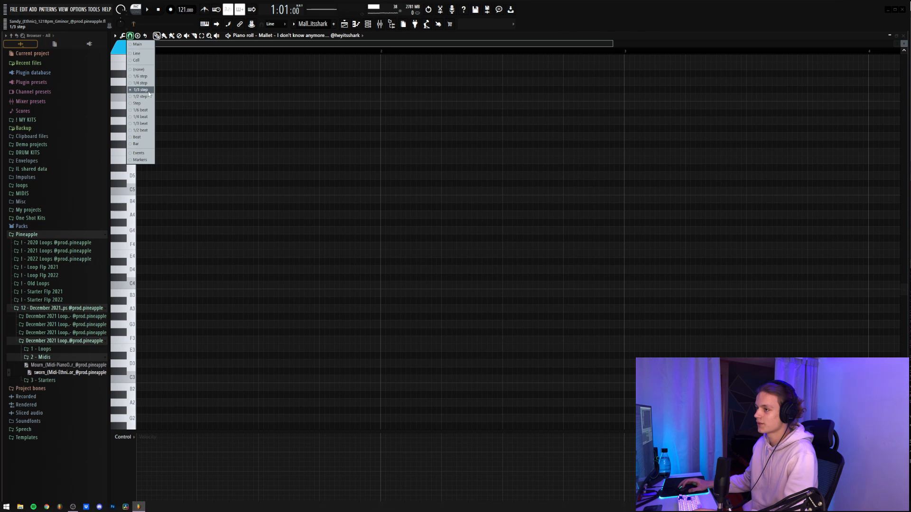
Set the snap to 1/3 step and stack two-bar D#4, F#4 and A#4 notes at the start of the pattern
left_click(143, 90)
left_click_drag(149, 261, 116, 238)
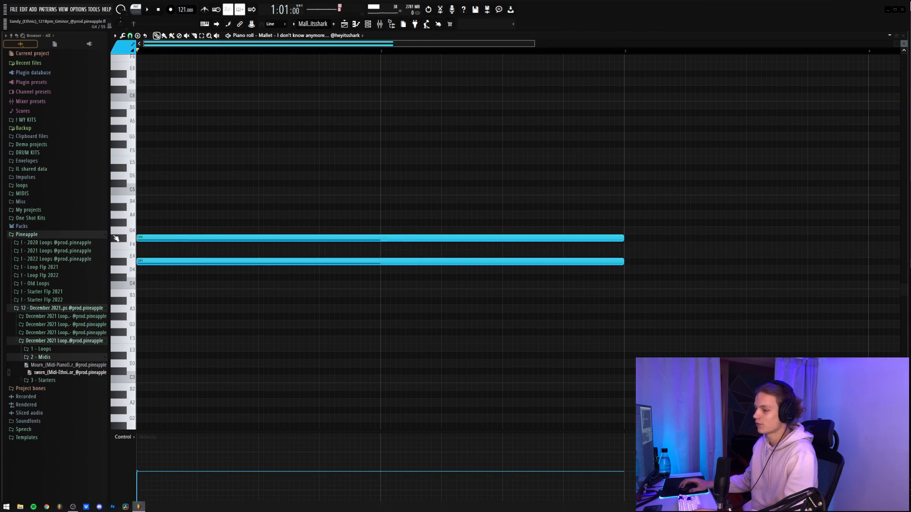
left_click(149, 208)
key("space")
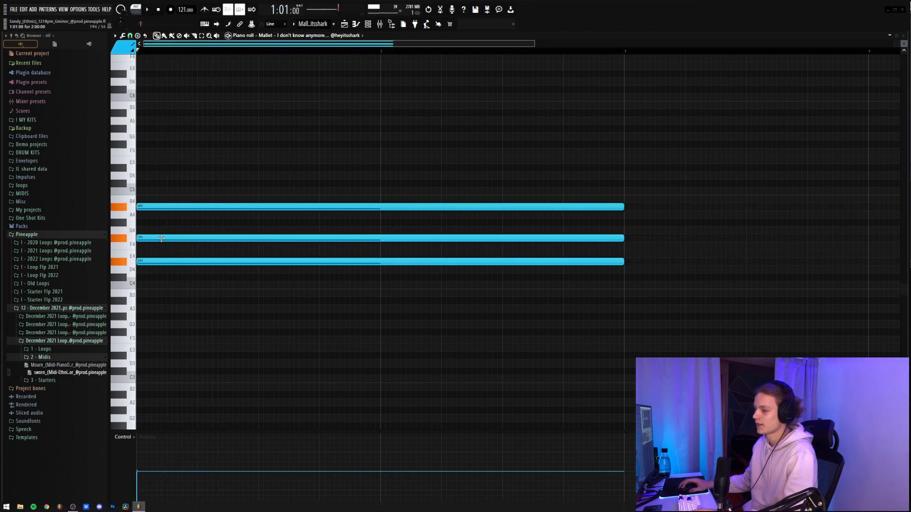
Stagger the chord by shifting the F#4 note two thirds of a beat in and the A#4 note to 1:02:64, and audition it
left_click_drag(178, 207, 264, 209)
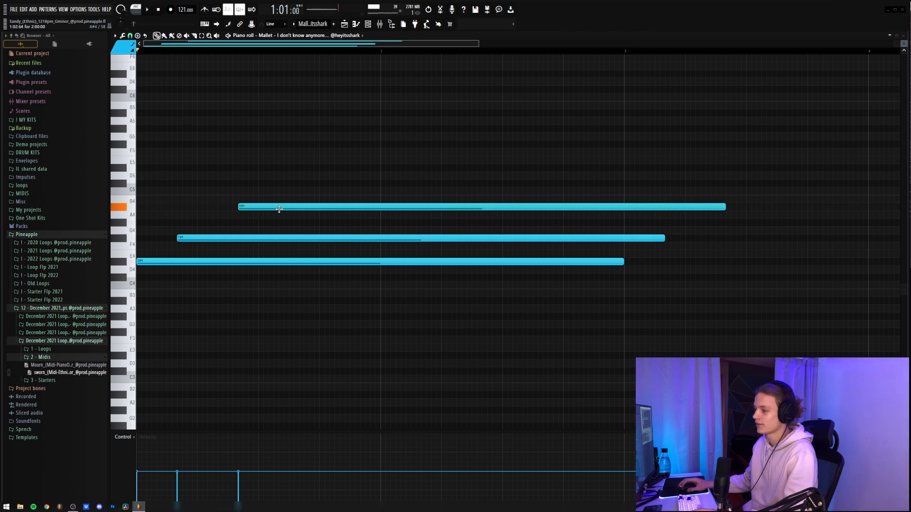
key("space")
scroll(227, 208, "up", 1)
key("space")
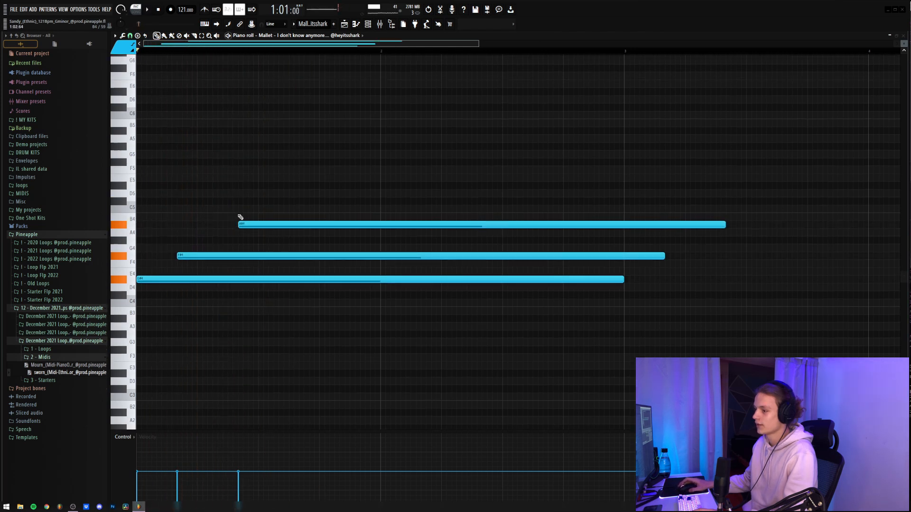
scroll(241, 217, "up", 1)
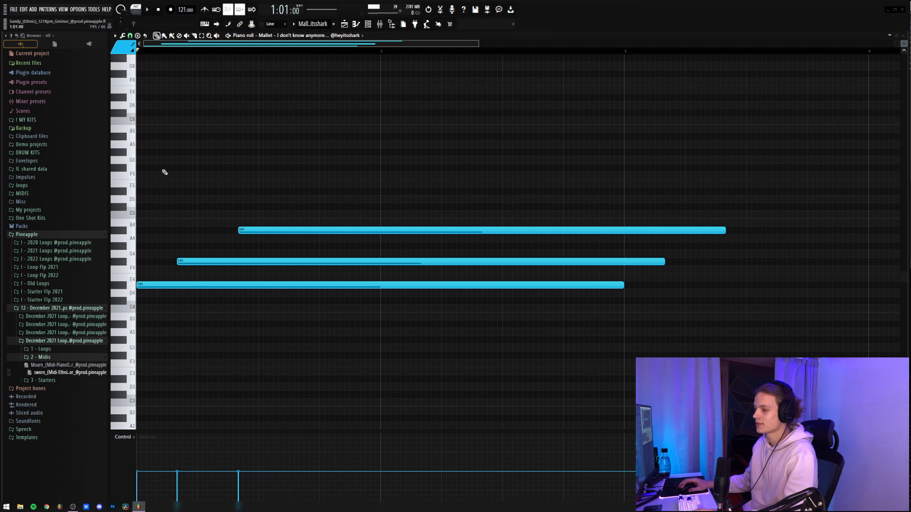
key("space")
Add staggered two-bar notes above the chord, G#5 at the start, F#5, F5 at beat 2 and D#5, and play the pattern
left_click(160, 169)
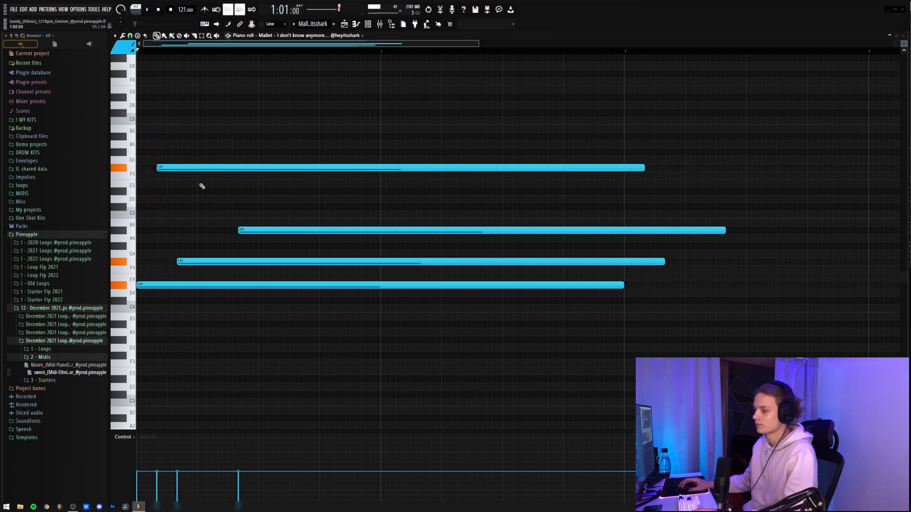
left_click(198, 175)
left_click(220, 192)
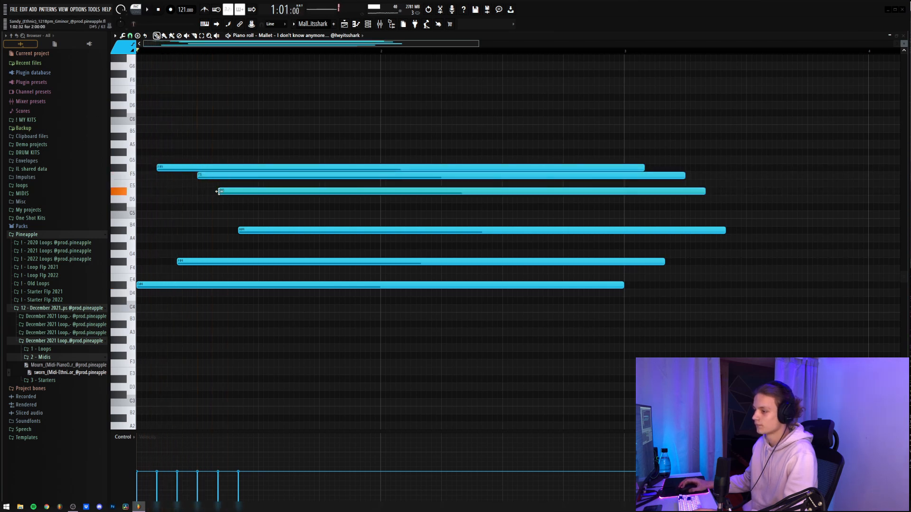
left_click(138, 152)
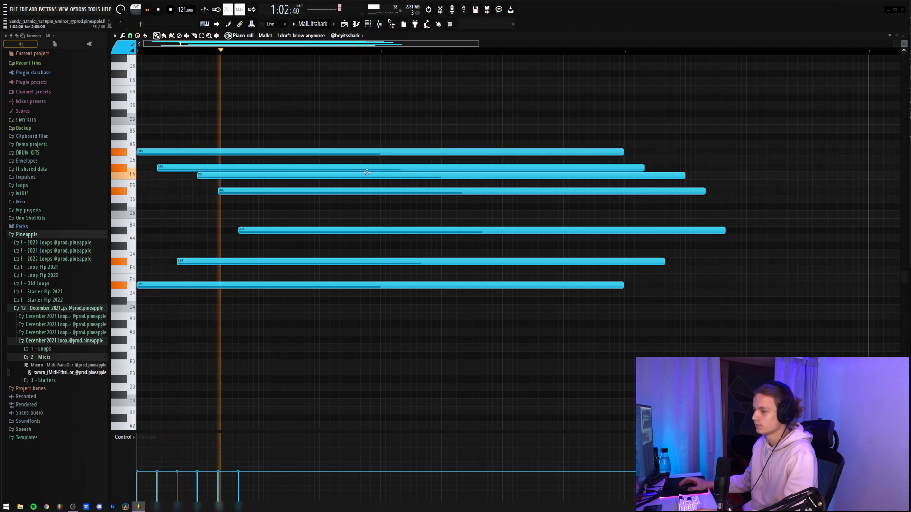
key("space")
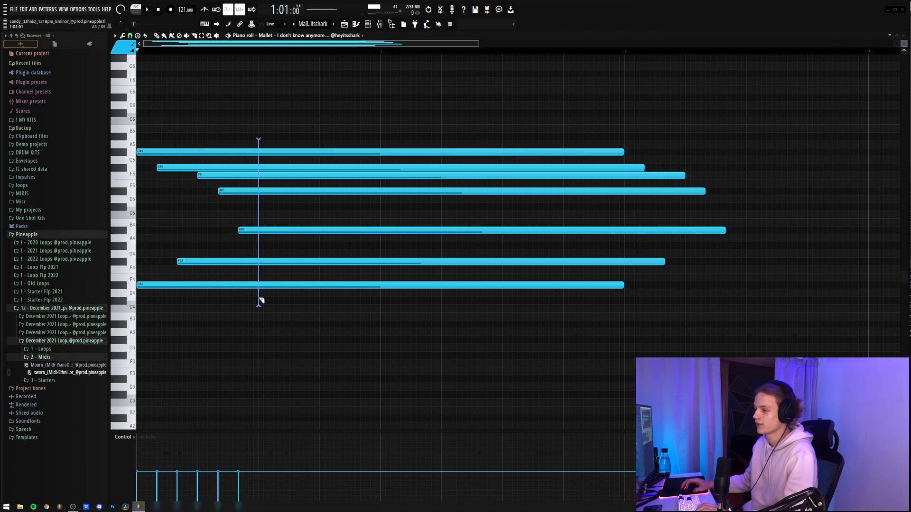
Slice all notes at the middle of bar 1, remove the tails, and duplicate the phrase into the second half without its two highest notes
left_click_drag(261, 300, 261, 301)
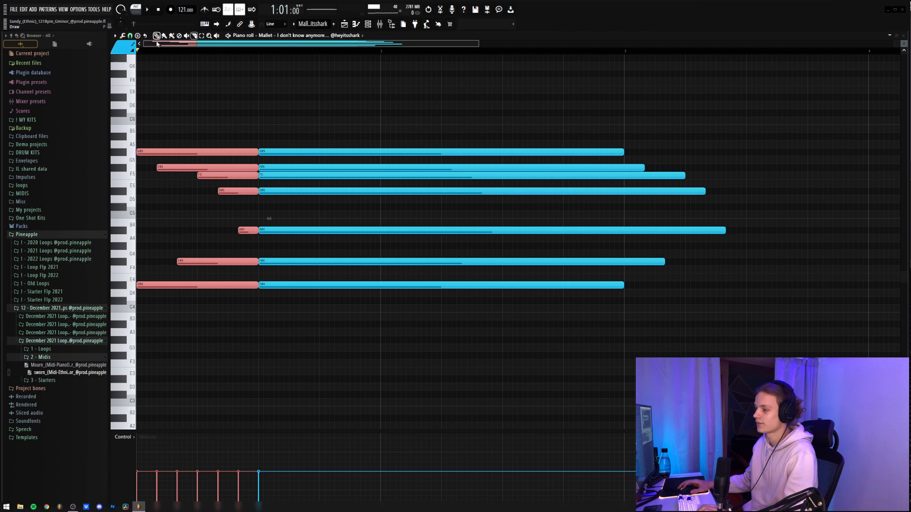
key("ctrl+z")
key("ctrl+z")
key("ctrl+a")
key("ctrl+b")
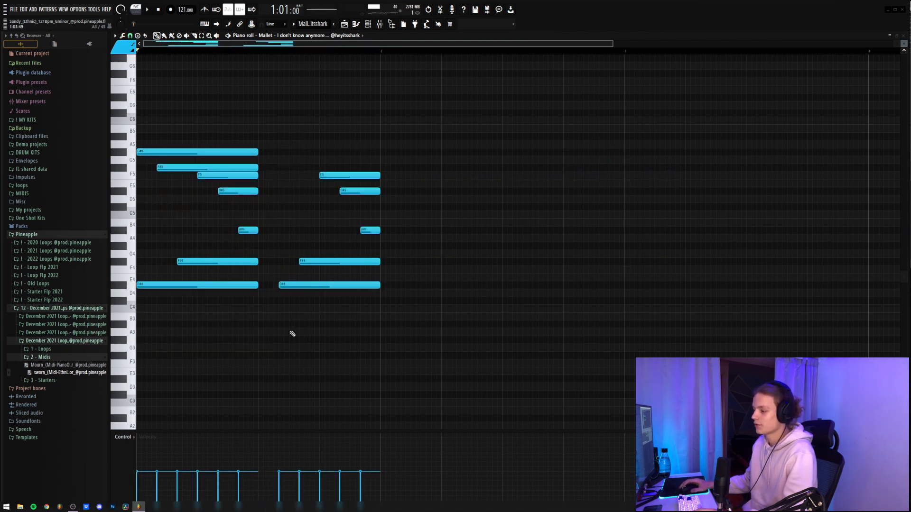
Add a short A#3 note at 1:03:00 before the shortened D#4, lower its velocity, and play the bar
scroll(274, 300, "down", 3)
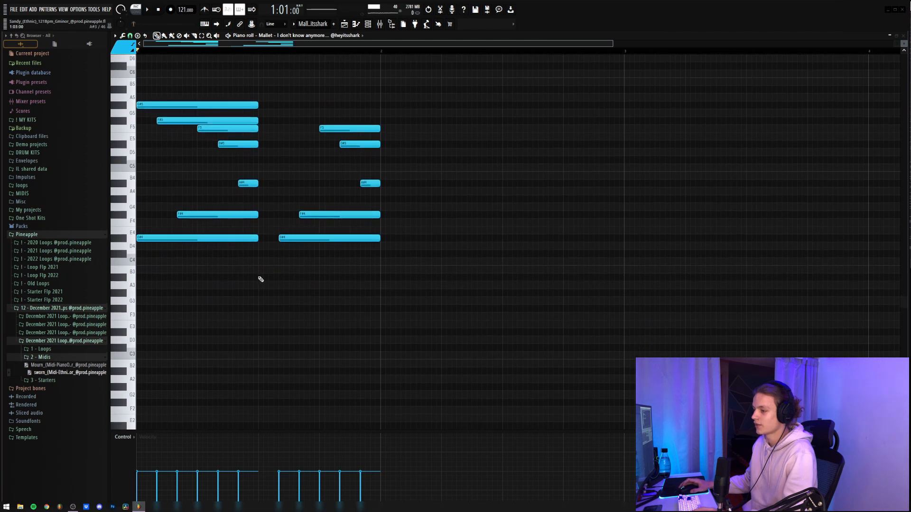
mouse_move(260, 294)
left_mouse_down()
mouse_move(260, 260)
mouse_move(256, 276)
left_mouse_up()
left_click_drag(359, 276, 355, 276)
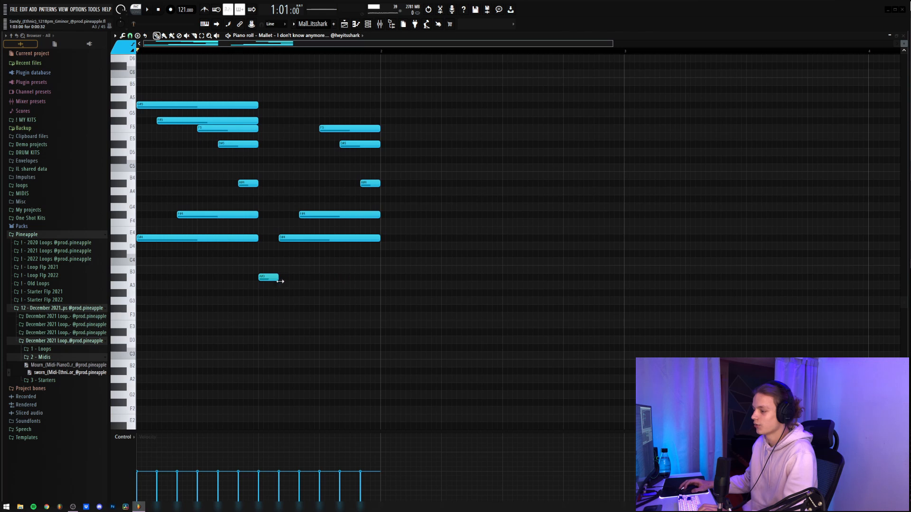
key("space")
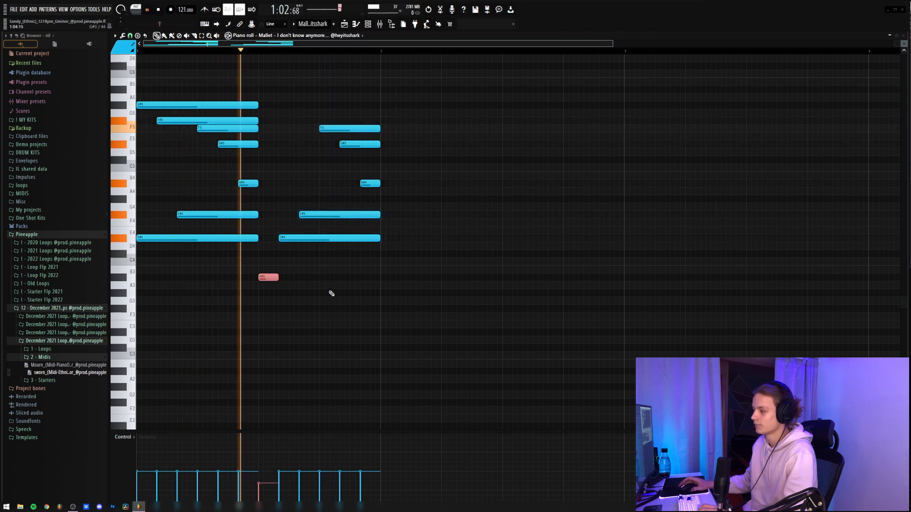
scroll(424, 290, "up", 1)
key("space")
scroll(424, 291, "up", 2)
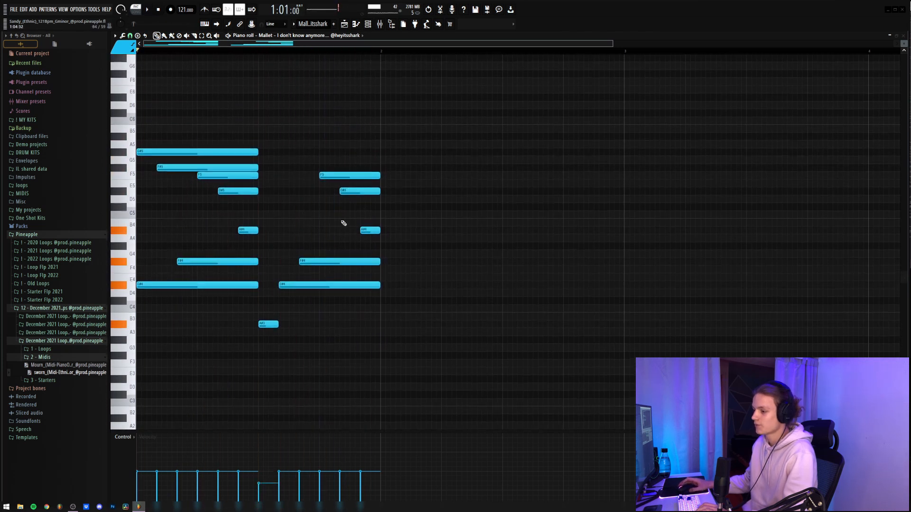
Duplicate the first bar into bar 2 and add an extra short A#3 note just before that bar's middle
key("ctrl+a")
key("ctrl+b")
key("ctrl+d")
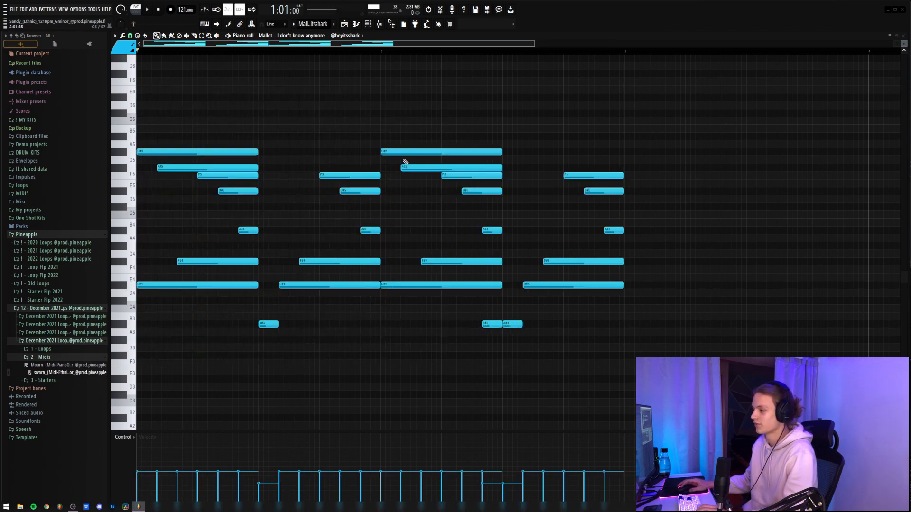
Lower the four upper notes in the first half of bar 2 to F#5, F5, D#5 and C#5, and play both bars
left_click_drag(407, 153, 413, 169)
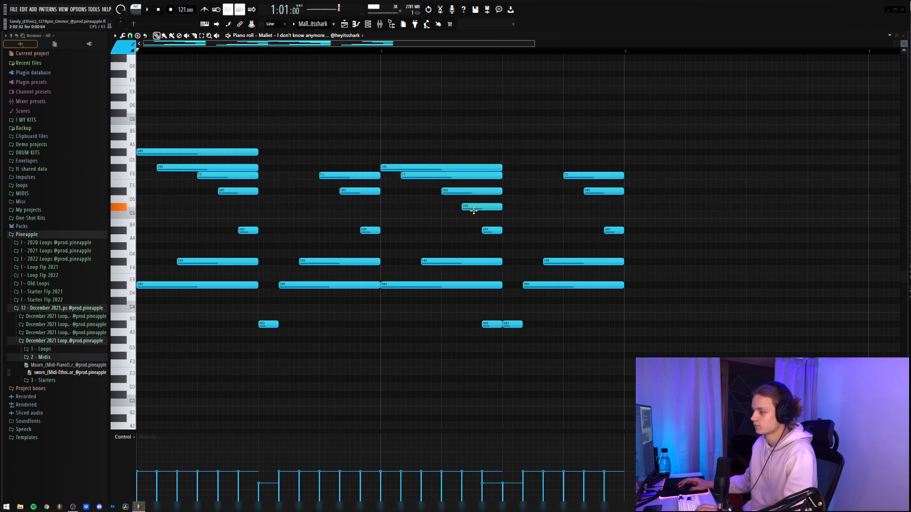
key("space")
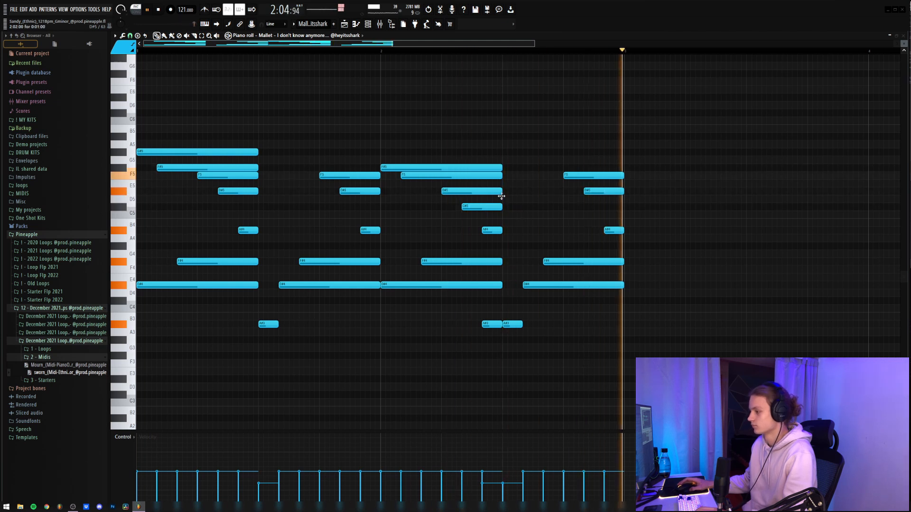
key("space")
Load the sworn Midi-Ethnic G minor MIDI file into the Mallet piano roll and show the whole pattern
scroll(356, 56, "down", 5)
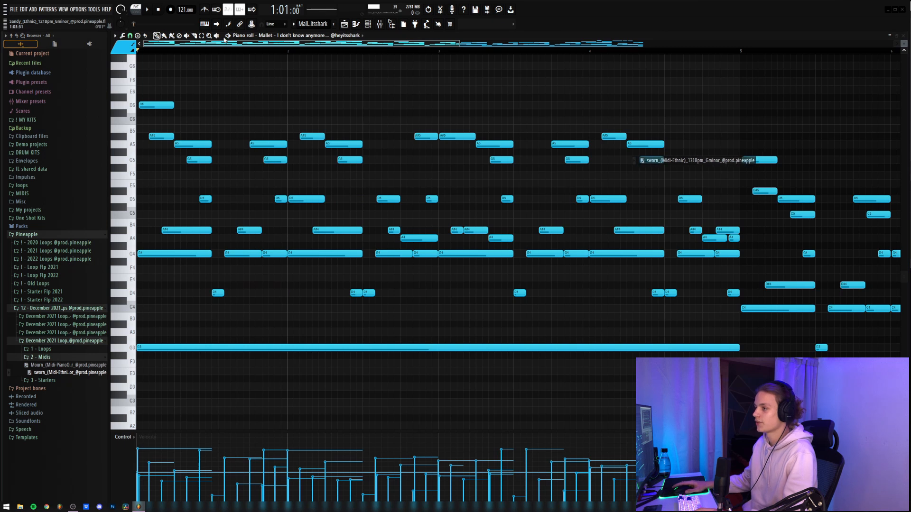
scroll(223, 51, "down", 4)
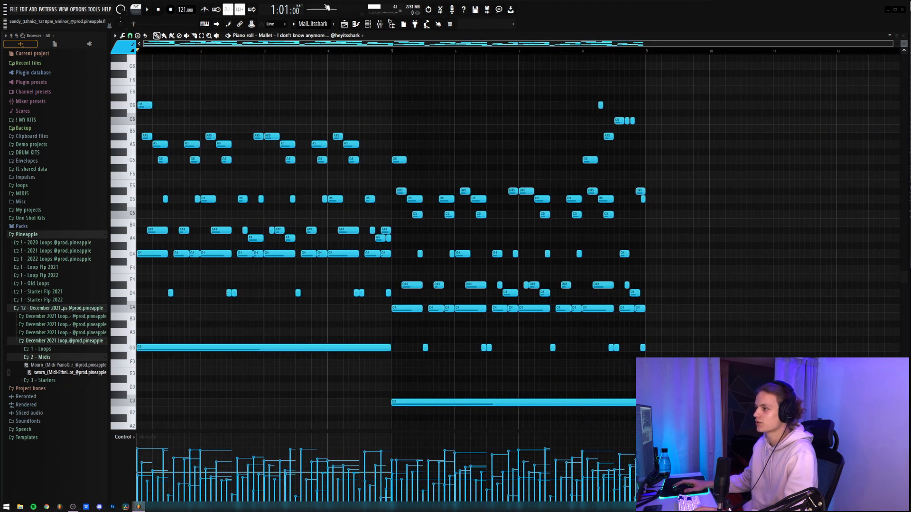
Examine the mixer effects on Insert 1: both ValhallaSupermassive instances, Portal, HalfTime, both Fruity parametric EQ 2 instances and Ozone Imager 2
key("F9")
left_click(865, 59)
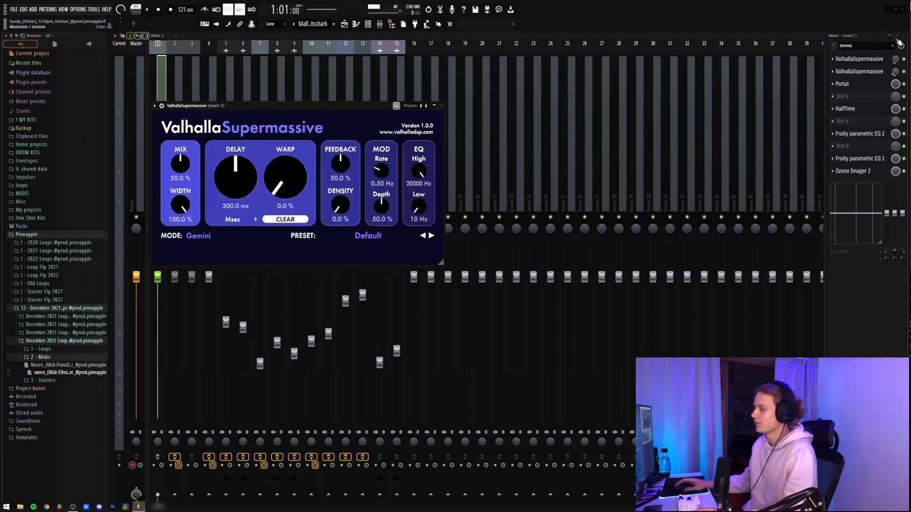
left_click(870, 71)
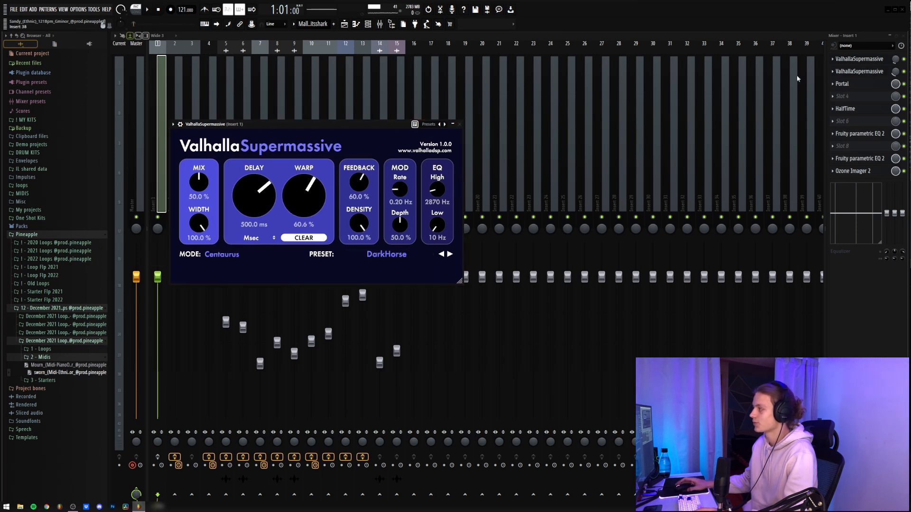
left_click(849, 84)
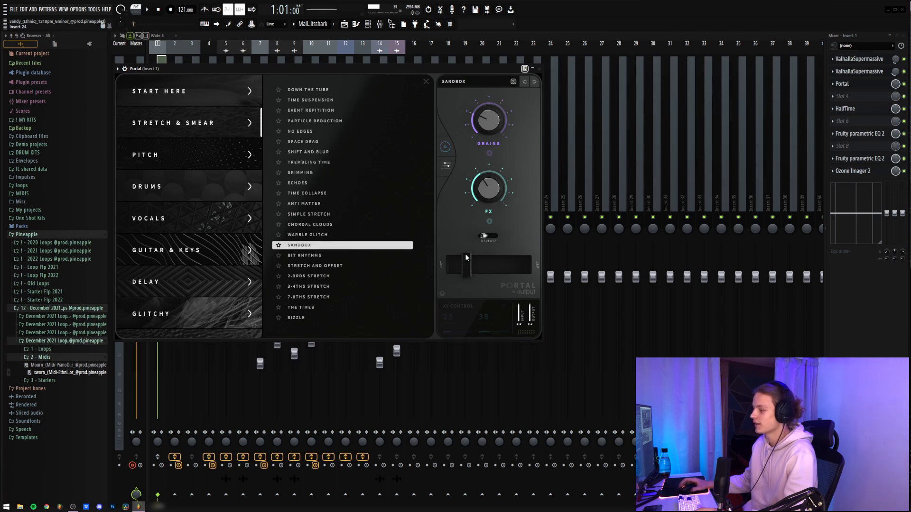
left_click(862, 111)
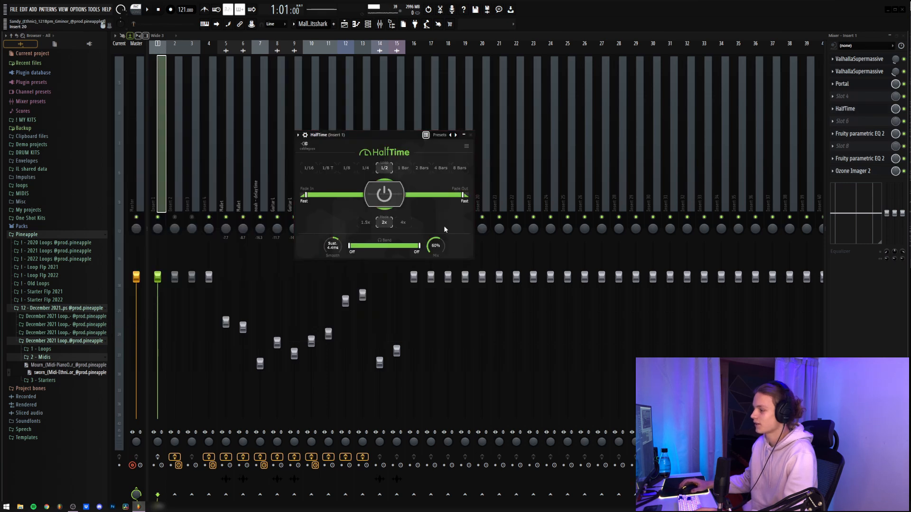
left_click(873, 134)
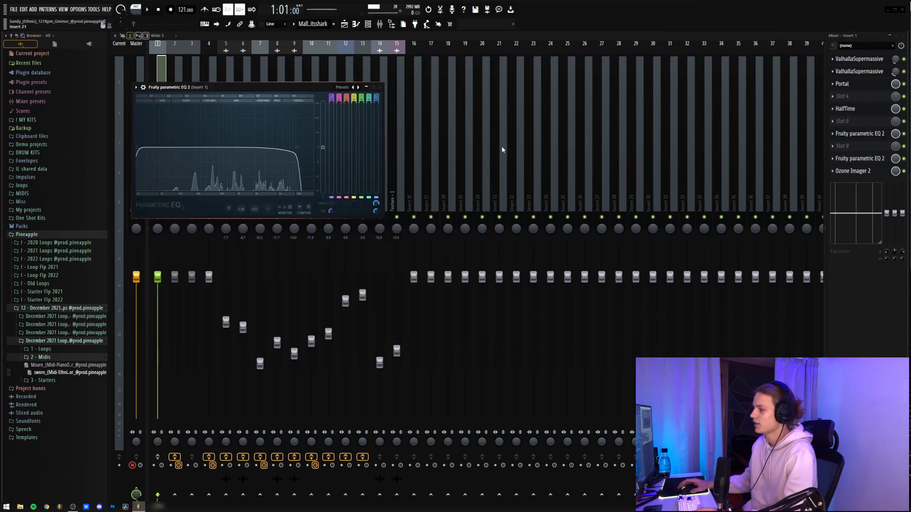
left_click(878, 159)
left_click(862, 171)
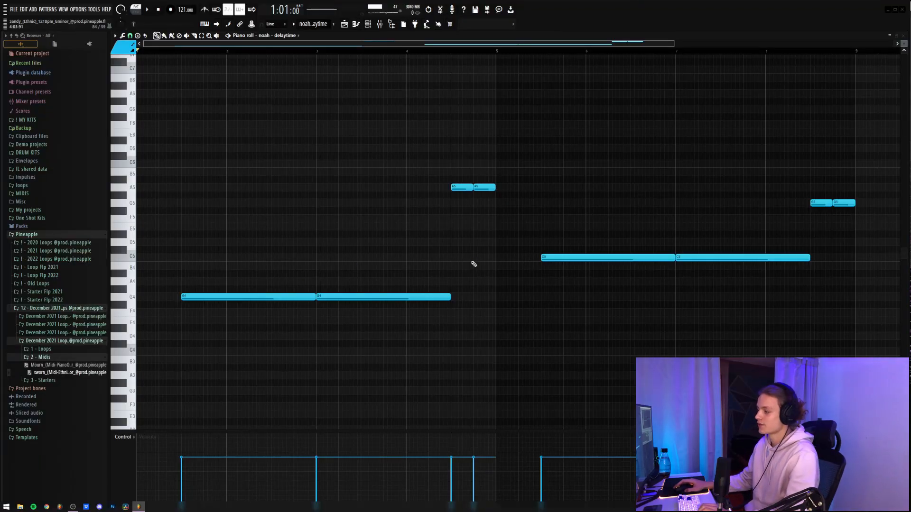
Review the notes of the delaytime channel and inspect Fruity Love Philter and Fruity parametric EQ 2 on its mixer insert
left_click_drag(764, 254, 207, 341)
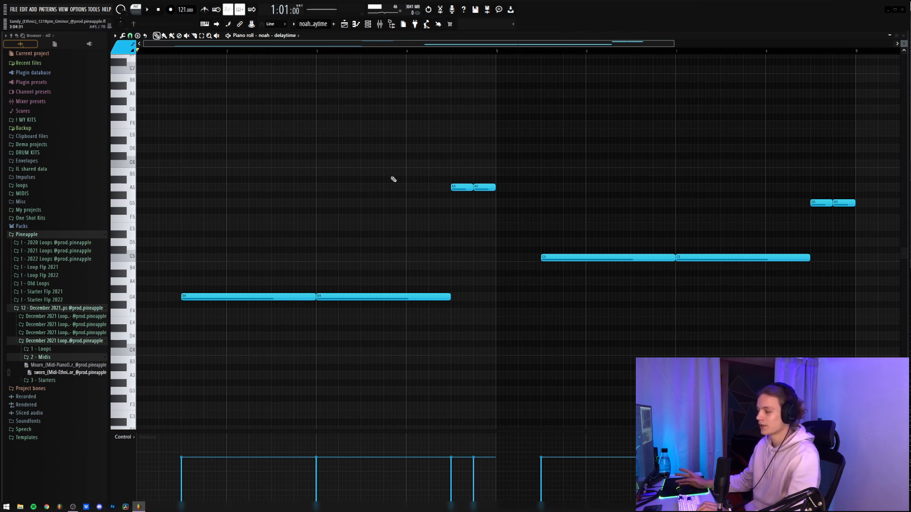
left_click_drag(857, 191, 419, 211)
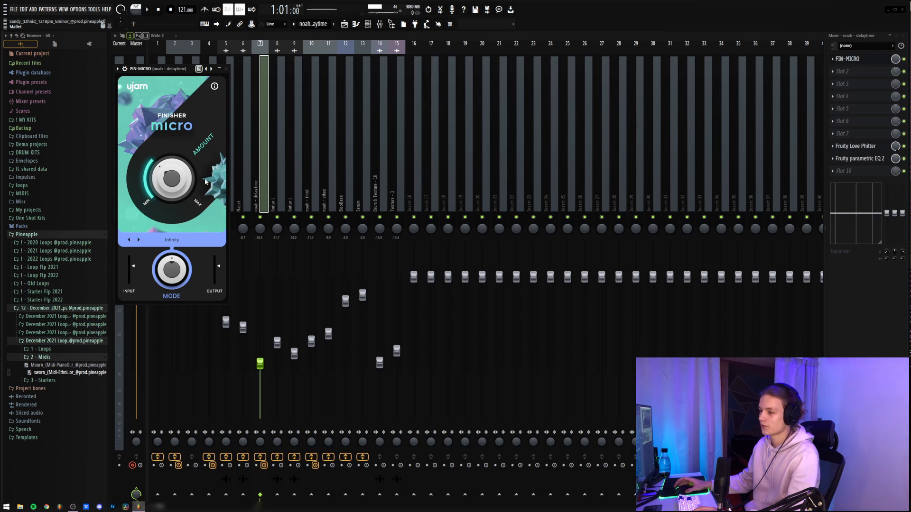
left_click(877, 147)
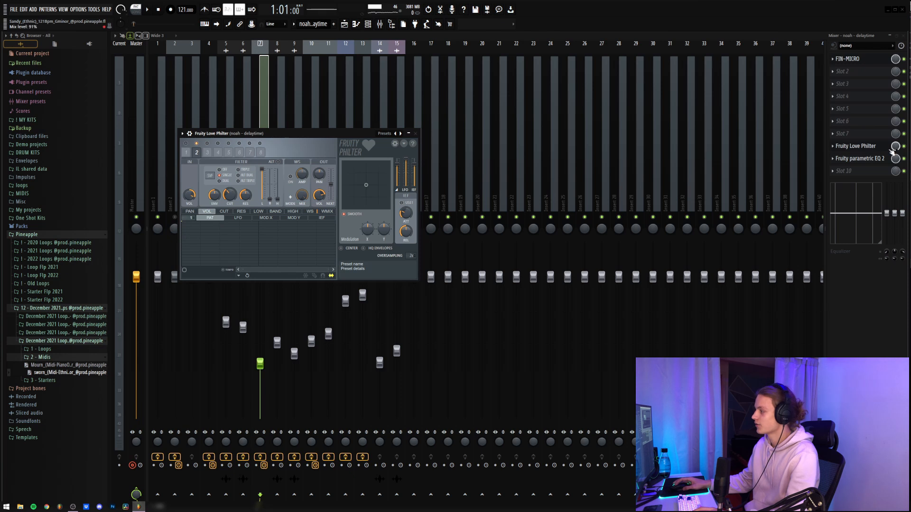
left_click(869, 160)
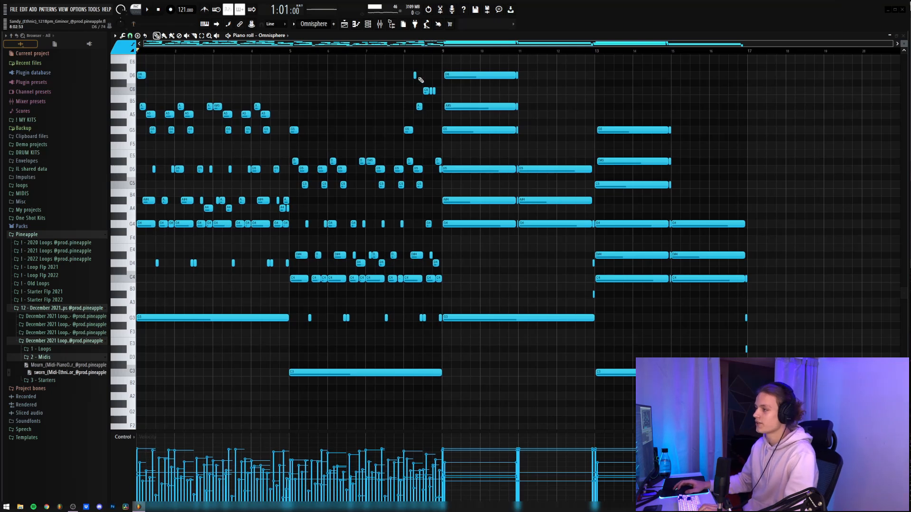
Examine the Omnisphere pattern, comparing the melodic phrases in the first eight bars with the sustained chords from bar 9 onward
left_click_drag(439, 57, 137, 378)
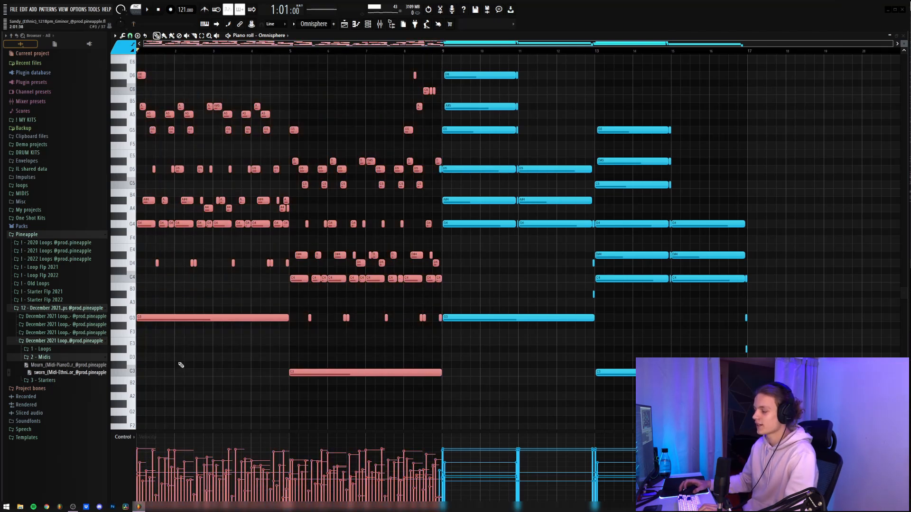
left_click(181, 365)
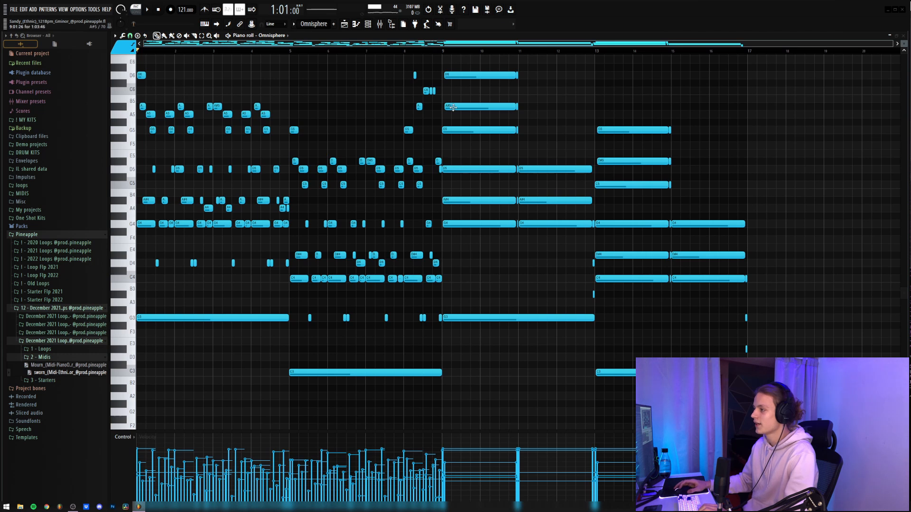
left_click_drag(457, 65, 773, 434)
left_click_drag(428, 134, 336, 223)
left_click_drag(490, 55, 484, 265)
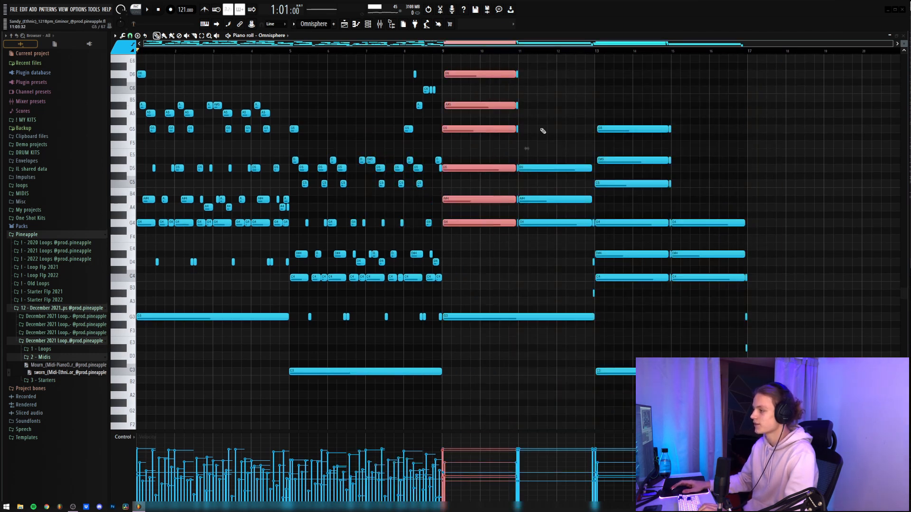
left_click(542, 131)
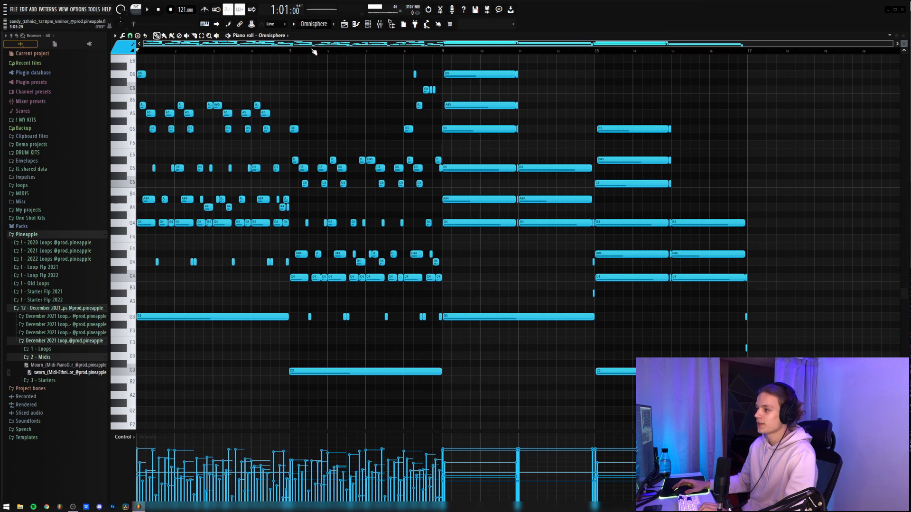
scroll(310, 50, "up", 4)
left_click_drag(299, 44, 173, 70)
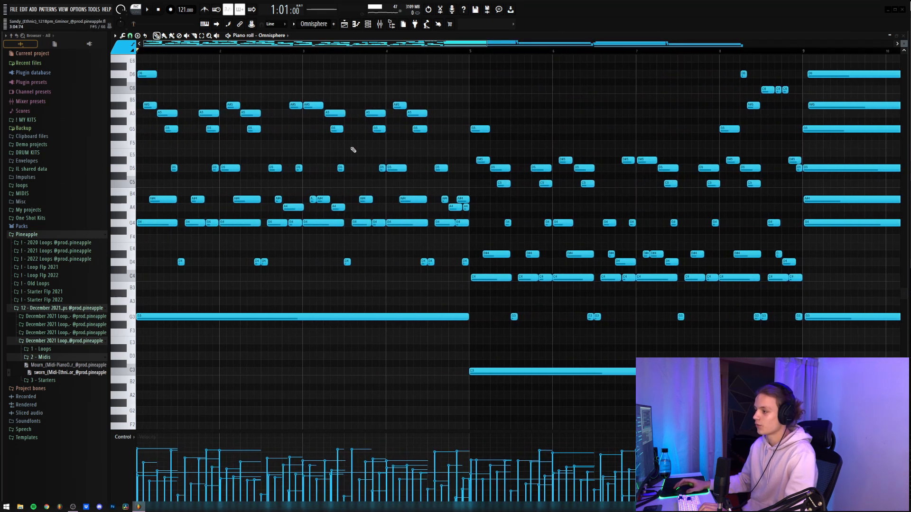
Examine the mixer effects on Insert 2: Tape Cassette 2, Fruity Reeverb 2, Magic Switch, Fruity parametric EQ 2 and Ozone Imager 2
scroll(378, 56, "up", 3)
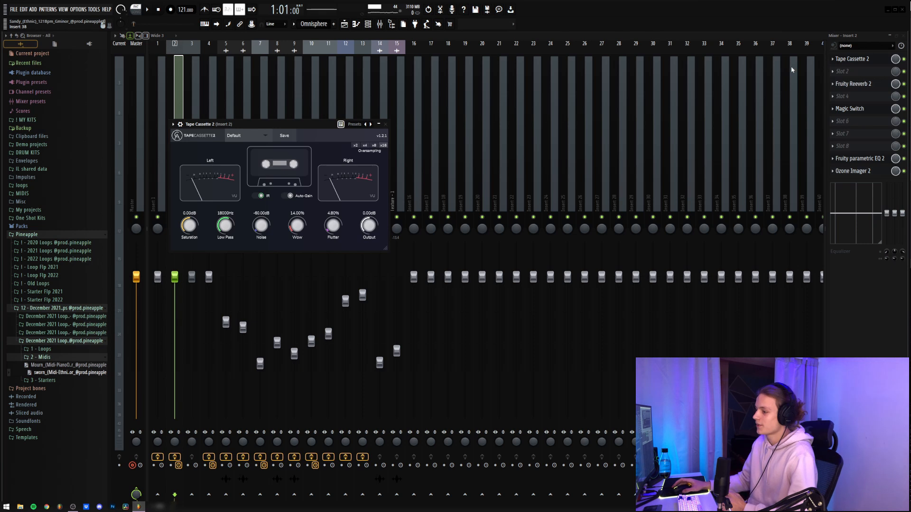
left_click(868, 83)
left_click(849, 109)
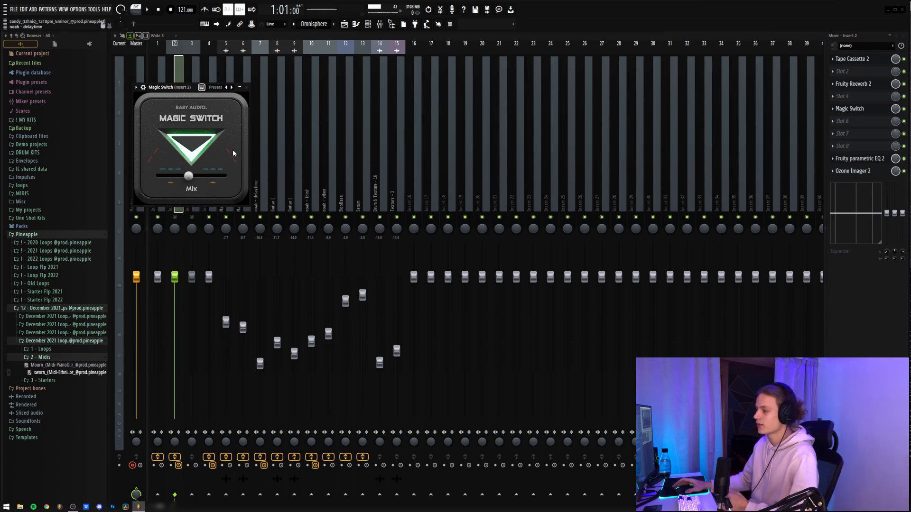
left_click(851, 159)
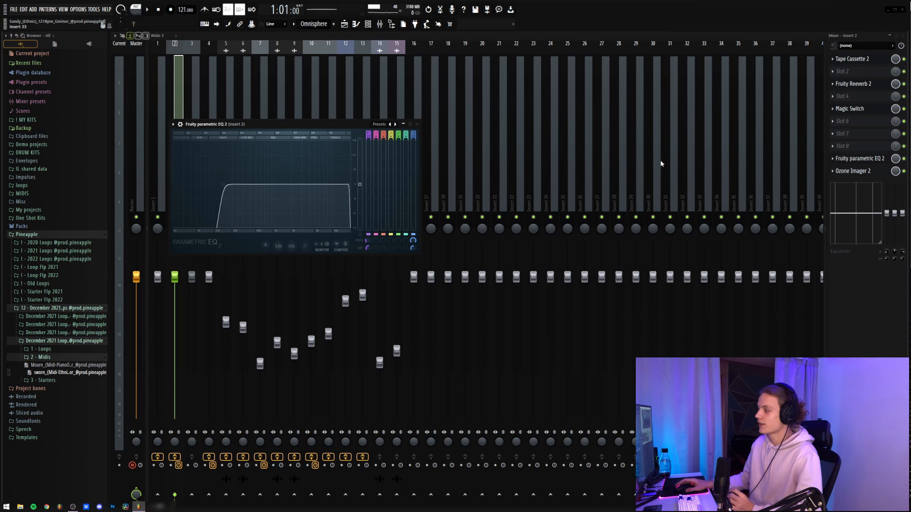
left_click(853, 171)
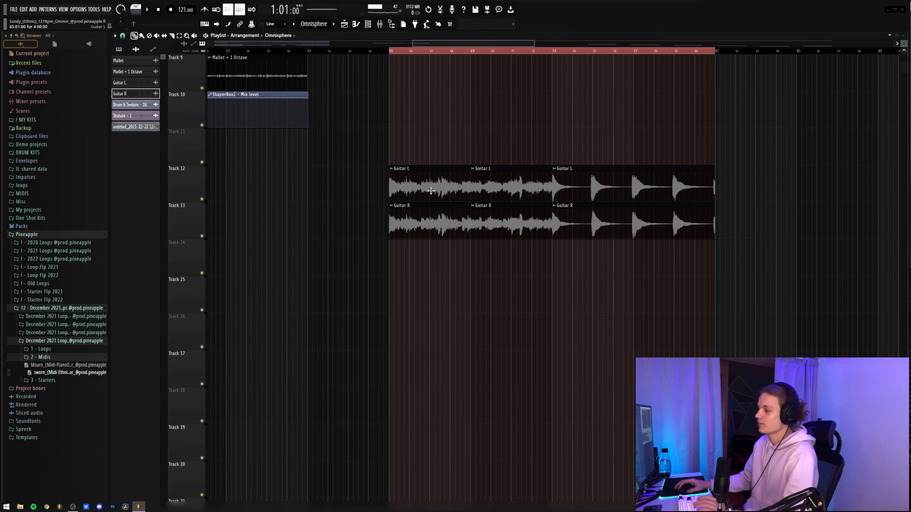
Inspect the sampler settings of the Guitar L and Guitar R audio clips in the playlist, including their panning
double_click(430, 191)
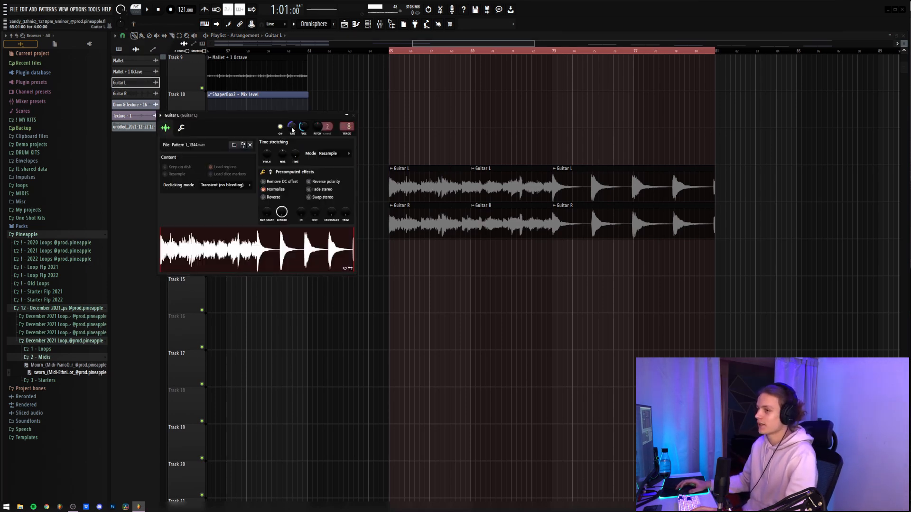
double_click(463, 230)
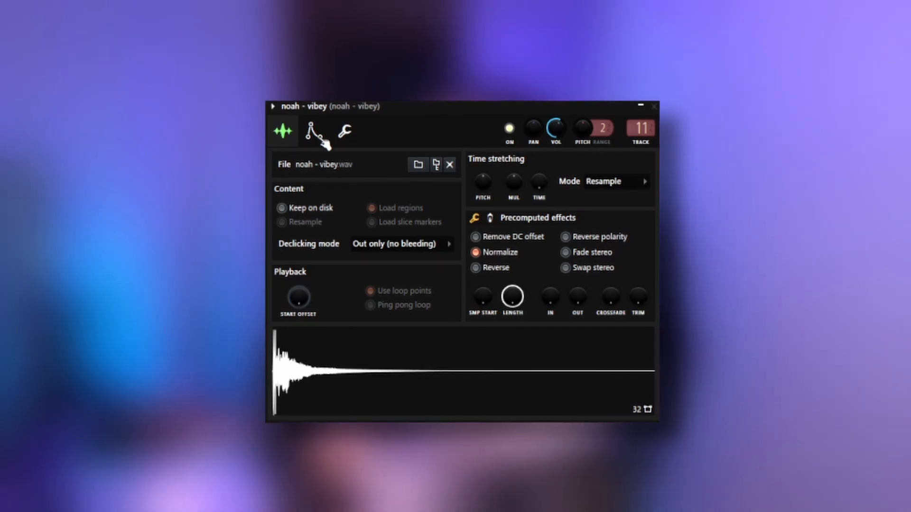
Inspect the noah - vibey sampler's envelope and examine its piano roll, comparing the opening melody phrase, low root notes and bar 5 C notes
left_click(314, 137)
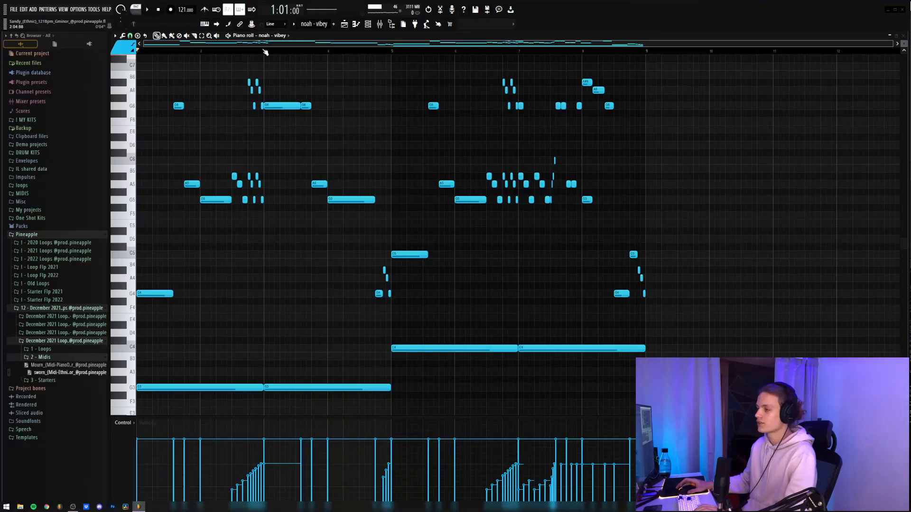
scroll(265, 52, "up", 5)
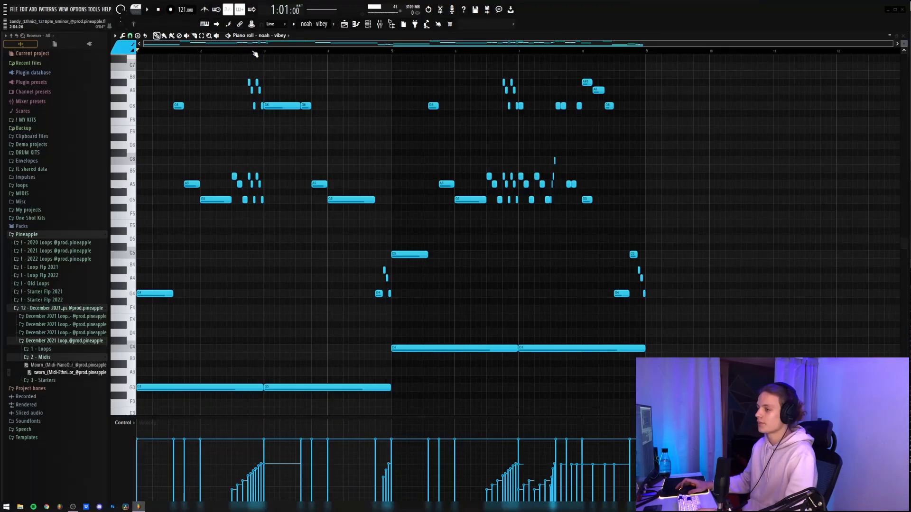
left_click_drag(192, 78, 291, 238)
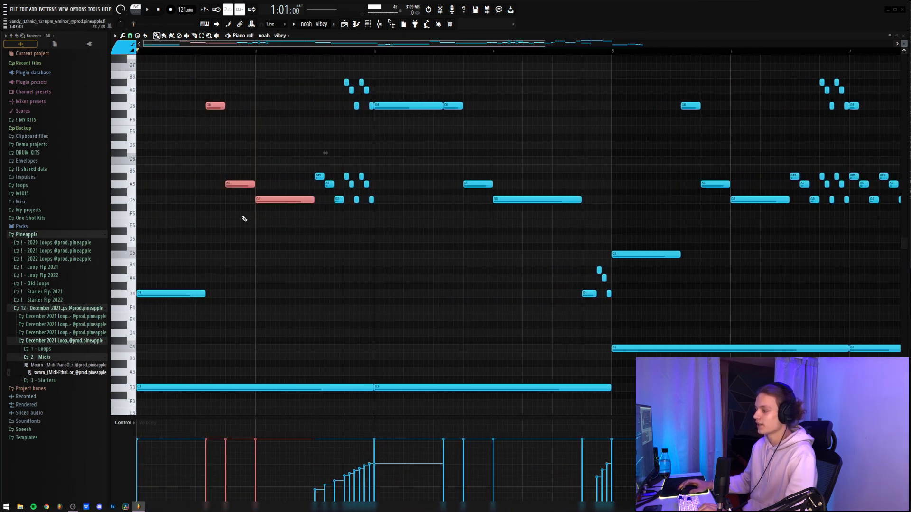
left_click(327, 84, "ctrl")
scroll(330, 51, "down", 5)
left_click_drag(166, 274, 158, 413)
left_click_drag(417, 237, 427, 370)
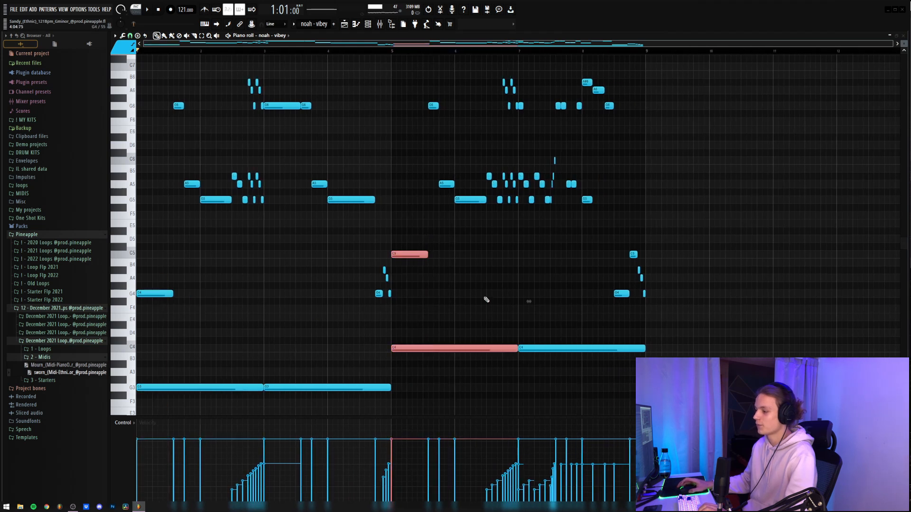
left_click(266, 249, "ctrl")
scroll(222, 50, "up", 5)
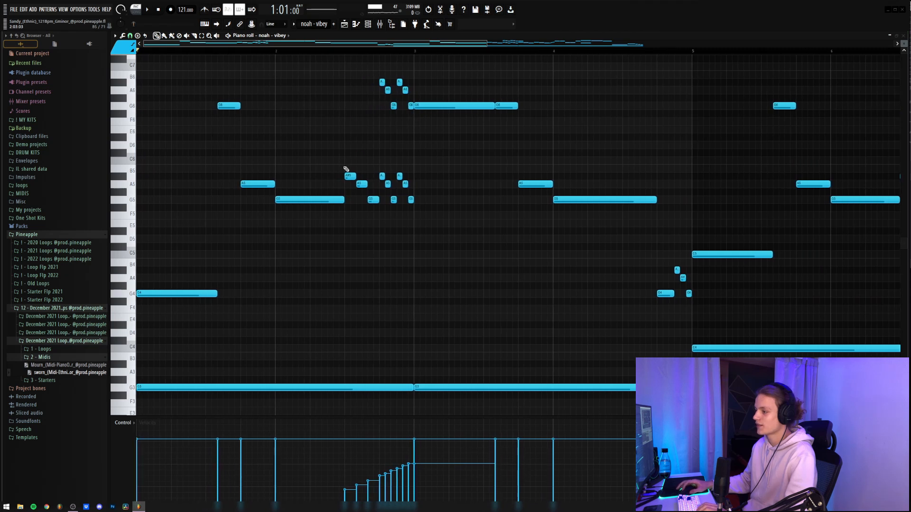
Examine the quick run of short notes before bar 3 and its rising velocities, temporarily enlarging the velocity lane
left_click_drag(346, 169, 376, 186)
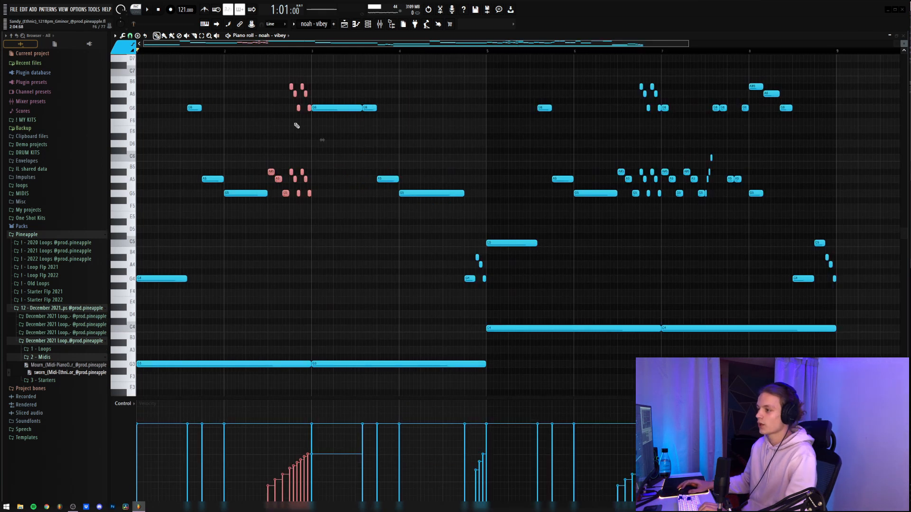
left_click_drag(299, 399, 318, 200)
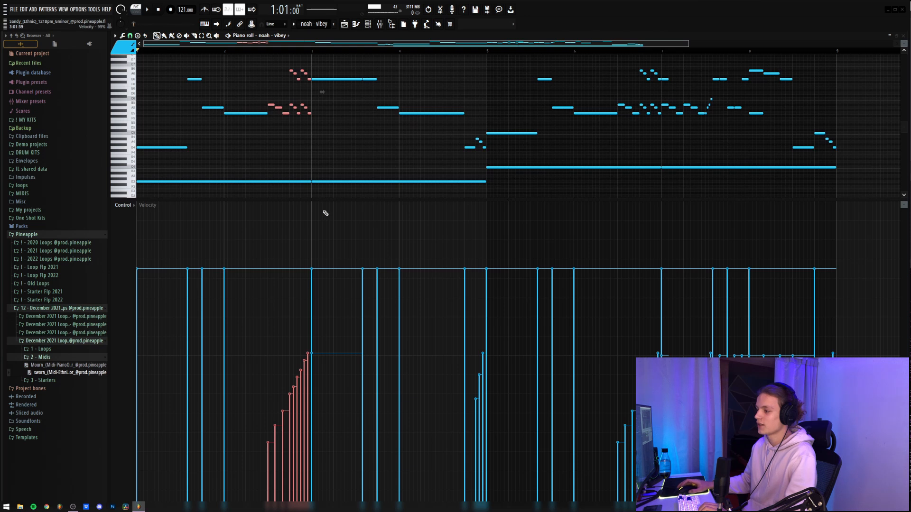
left_click_drag(306, 199, 296, 272)
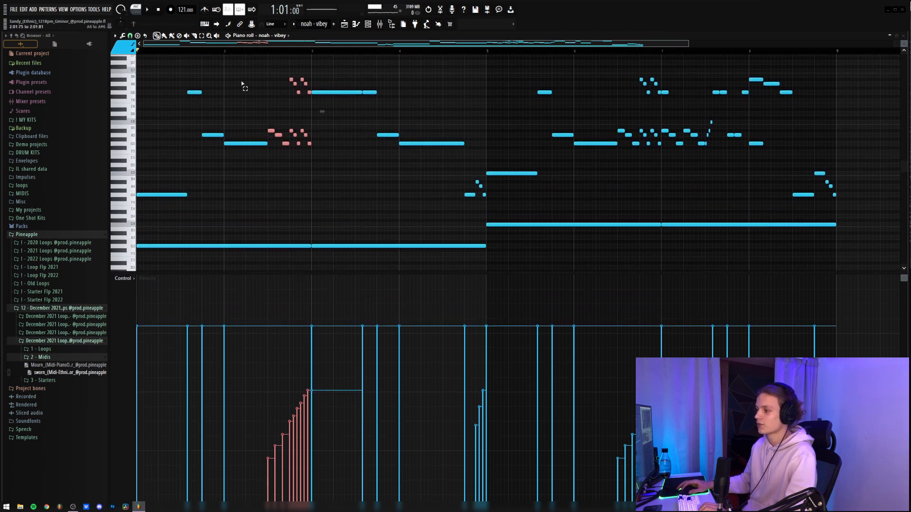
left_click_drag(242, 85, 136, 259)
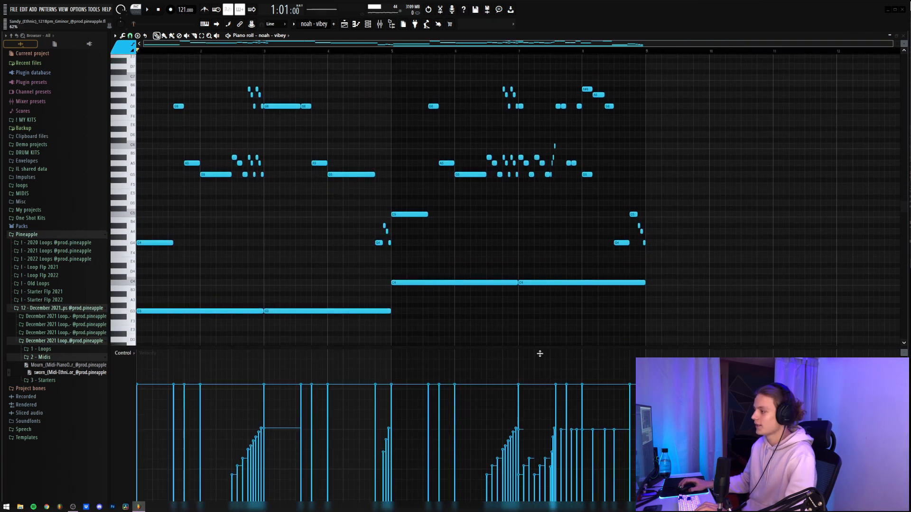
left_click_drag(539, 354, 539, 356)
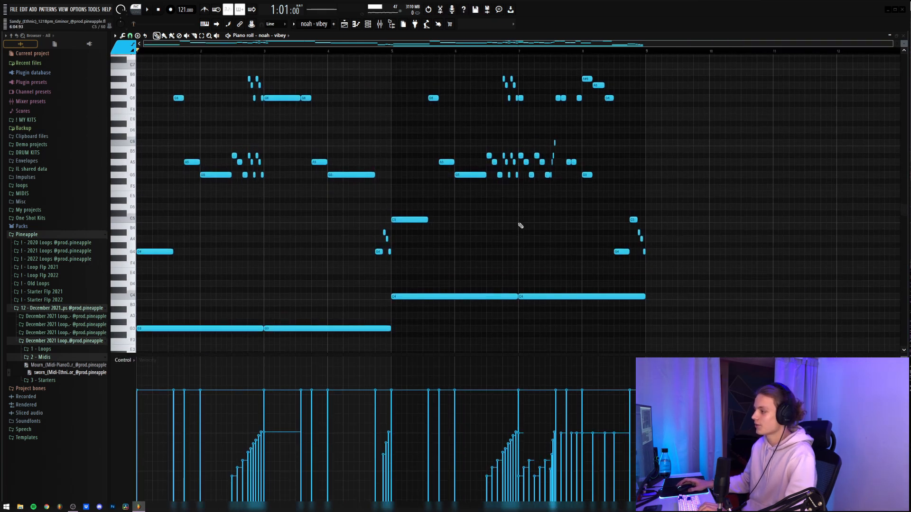
Highlight the variation fill in bar 7 and the three high descending notes in bar 8 of the noah - vibey pattern
left_click_drag(526, 148, 551, 187)
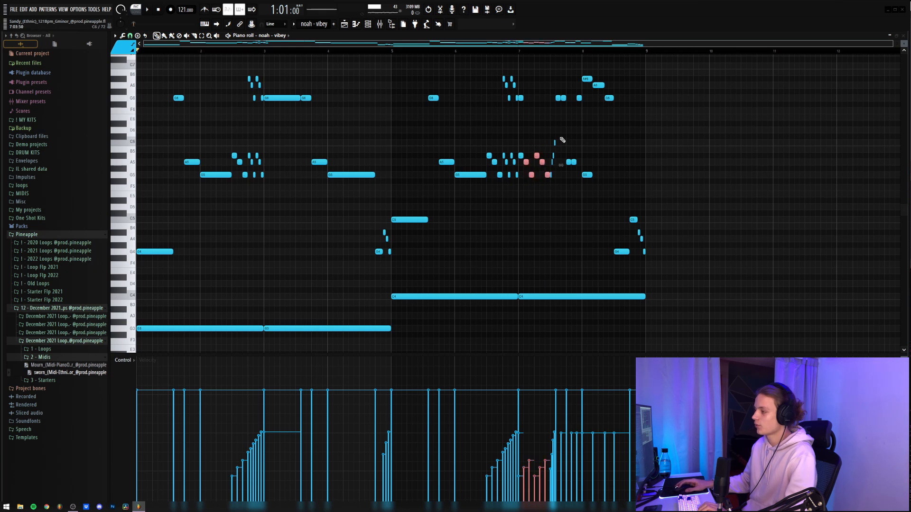
left_click_drag(561, 135, 524, 184)
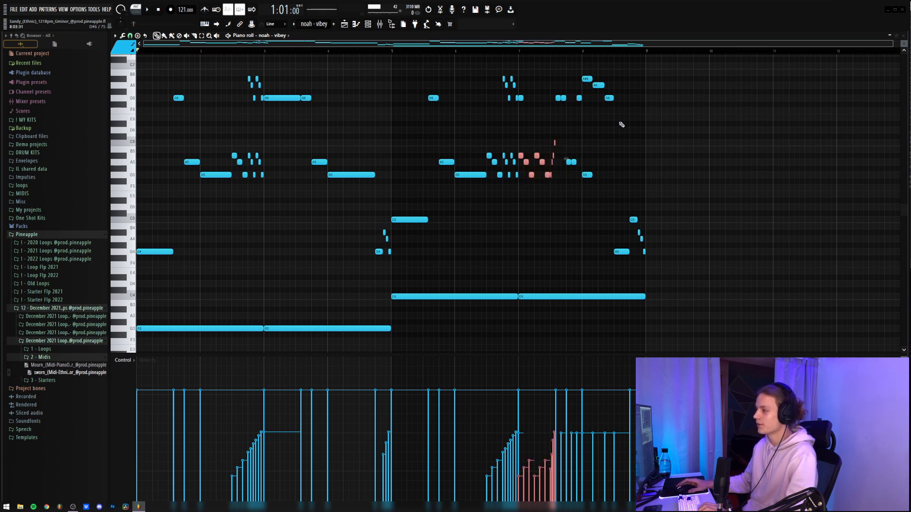
left_click_drag(584, 70, 639, 124)
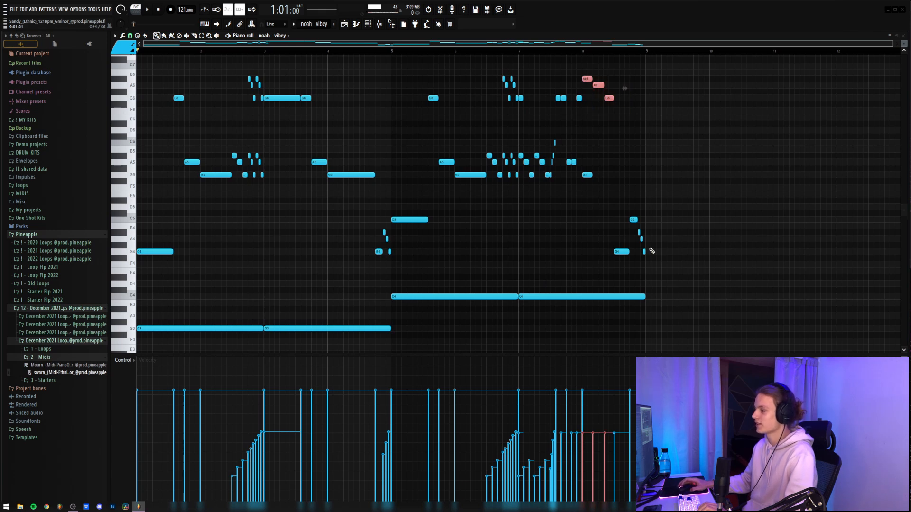
Examine the mixer effects on the noah - vibey insert: Lofi Space Stereo, Fruity parametric EQ 2 and PanCake2
key("F9")
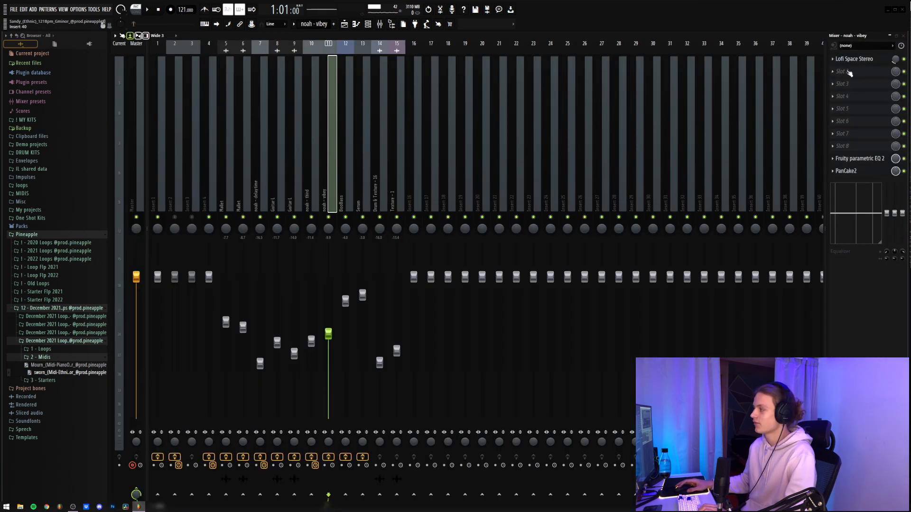
left_click(852, 58)
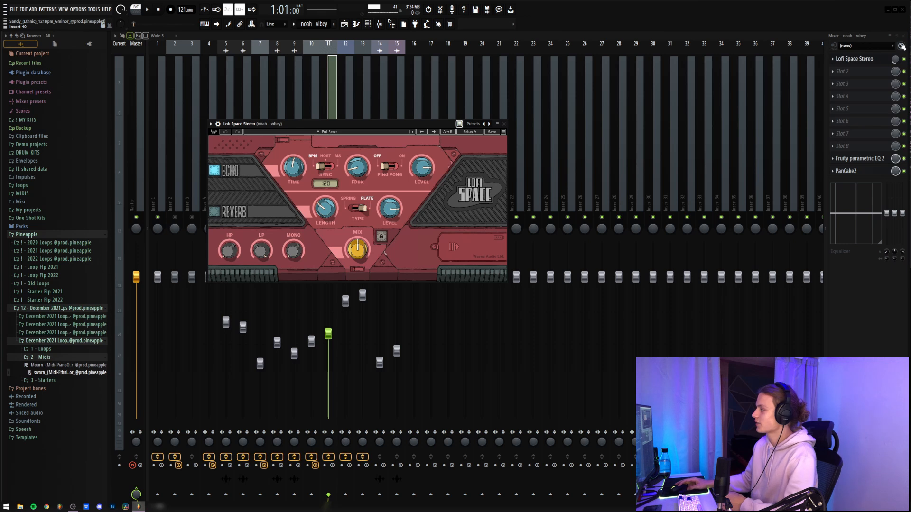
left_click(867, 159)
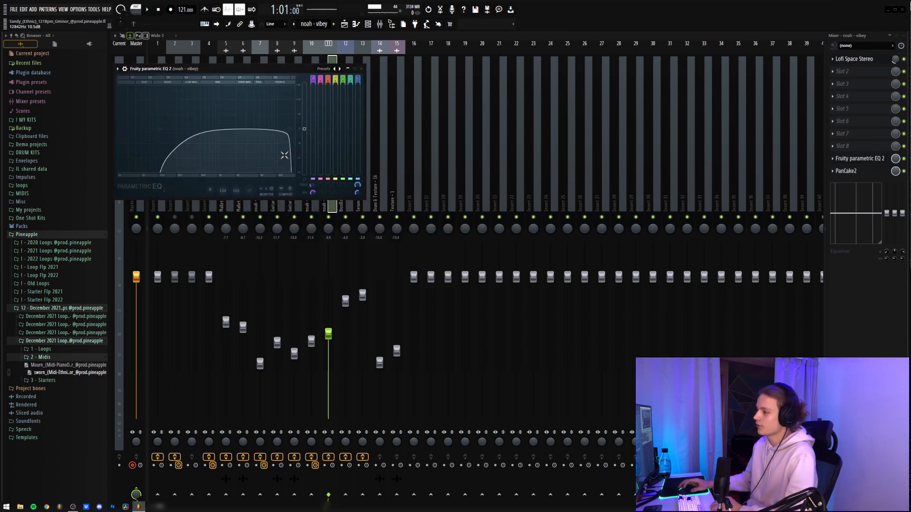
left_click(861, 172)
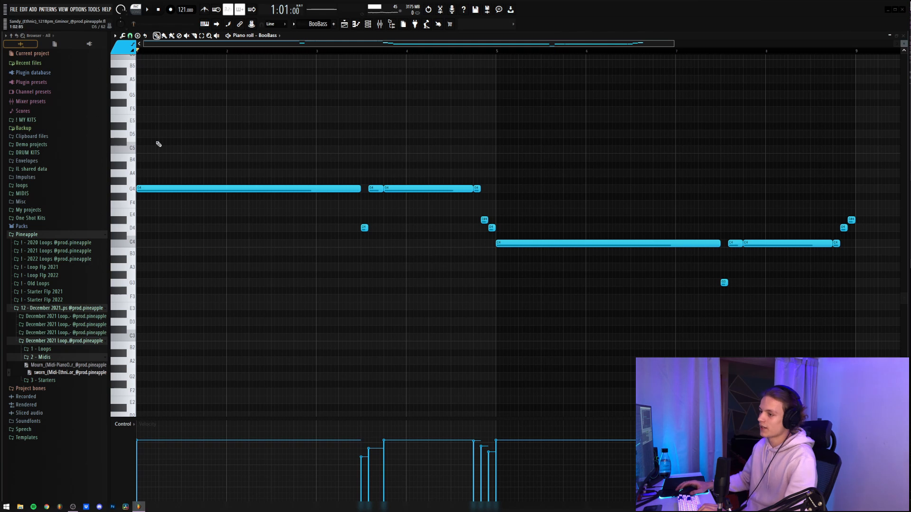
Review the BooBass pattern, highlighting the long root notes, the short bounce notes before bar 4 and the closing runs into bars 5 and 9
left_click_drag(158, 172, 318, 210)
left_click(321, 209, "ctrl")
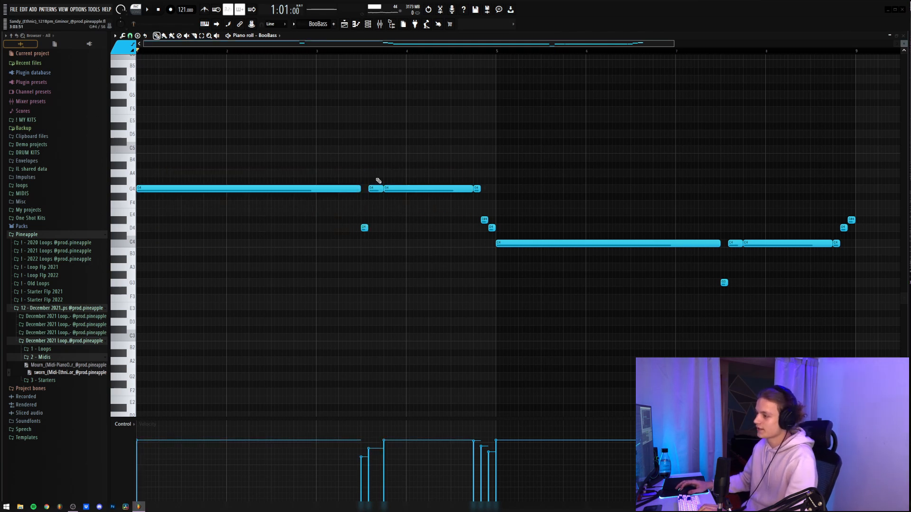
left_click_drag(379, 170, 366, 241)
left_click(392, 204, "ctrl")
left_click_drag(364, 146, 368, 247)
left_click(365, 241, "ctrl")
left_click(393, 211, "ctrl")
left_click_drag(478, 178, 496, 232)
left_click(541, 216, "ctrl")
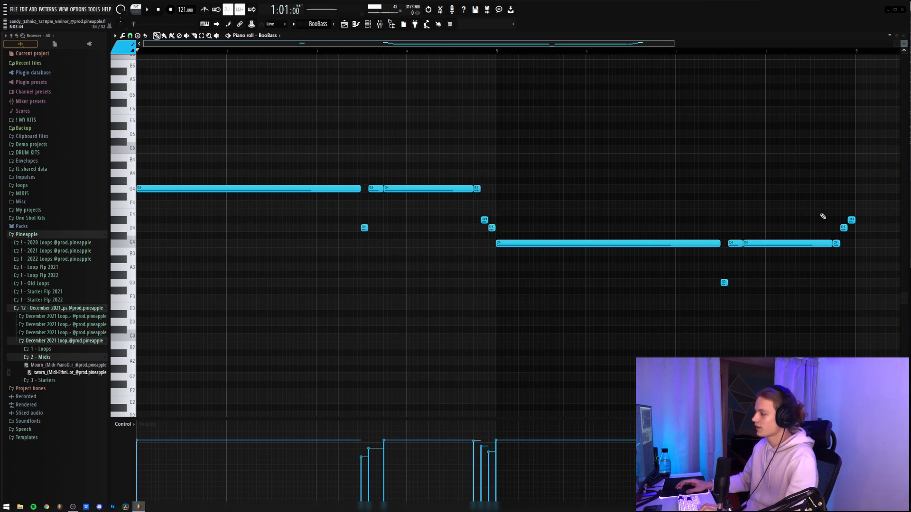
left_click_drag(861, 202, 649, 310)
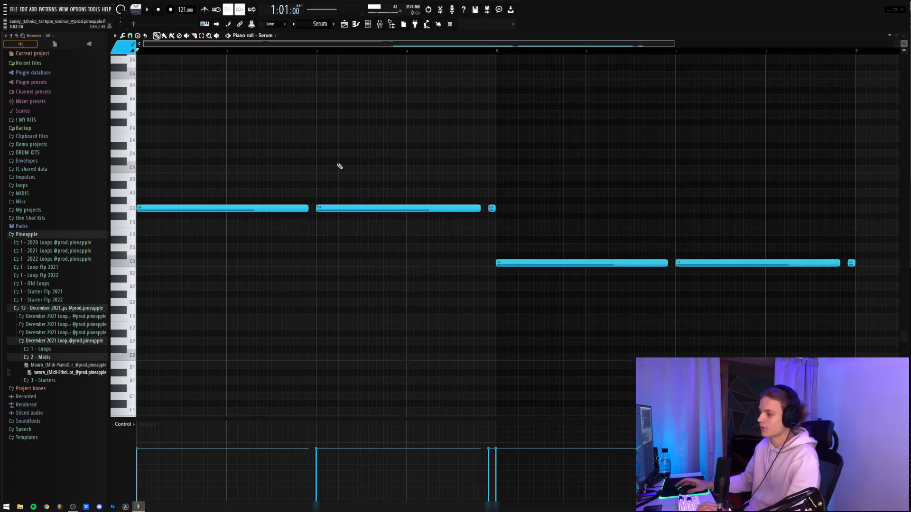
Review the Serum channel's sustained G3 and C3 notes and the gap before bar 3, and inspect Fruity parametric EQ 2 on its mixer insert
left_click_drag(221, 190, 571, 228)
left_click(397, 226, "ctrl")
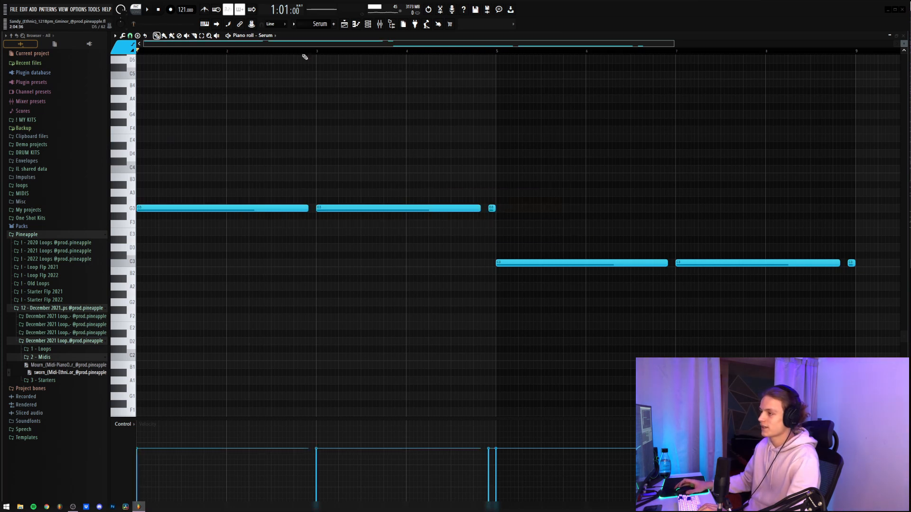
scroll(306, 69, "up", 3)
left_click_drag(325, 167, 326, 241)
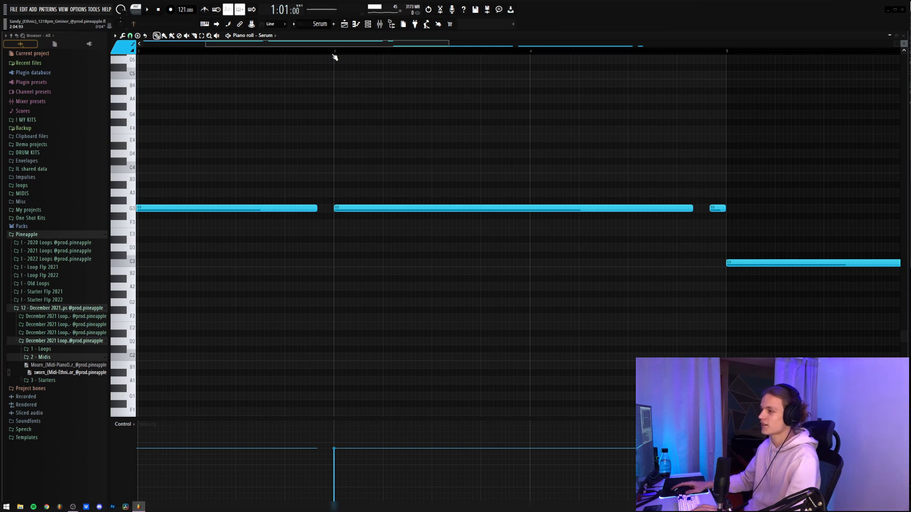
scroll(335, 57, "down", 5)
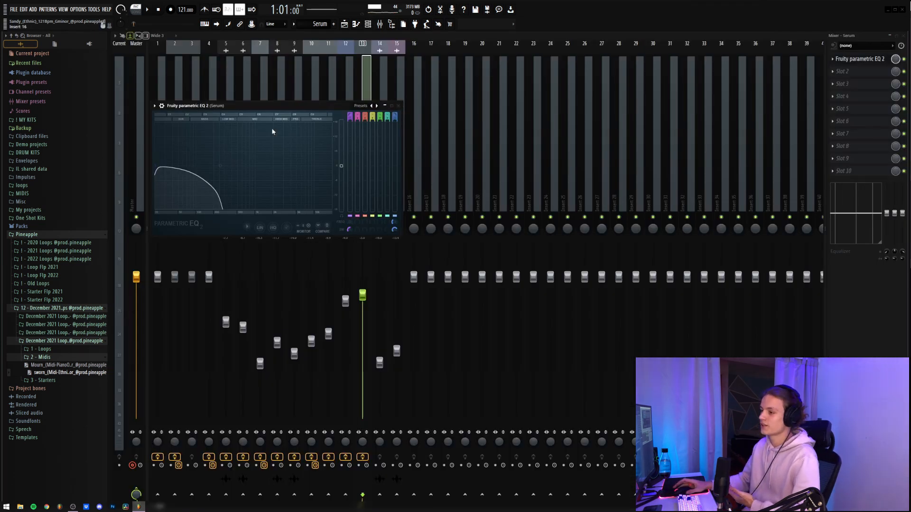
left_click(398, 105)
left_click(343, 181)
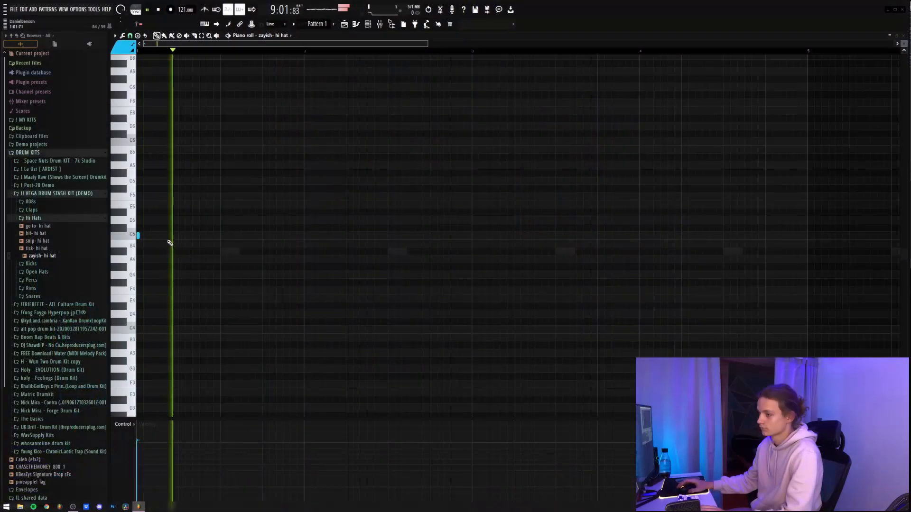
Place C5 hi-hat notes in beats 2 and 3 of bar 1 and an A#4 note on beat 4
left_click(193, 238)
left_click_drag(213, 237, 205, 238)
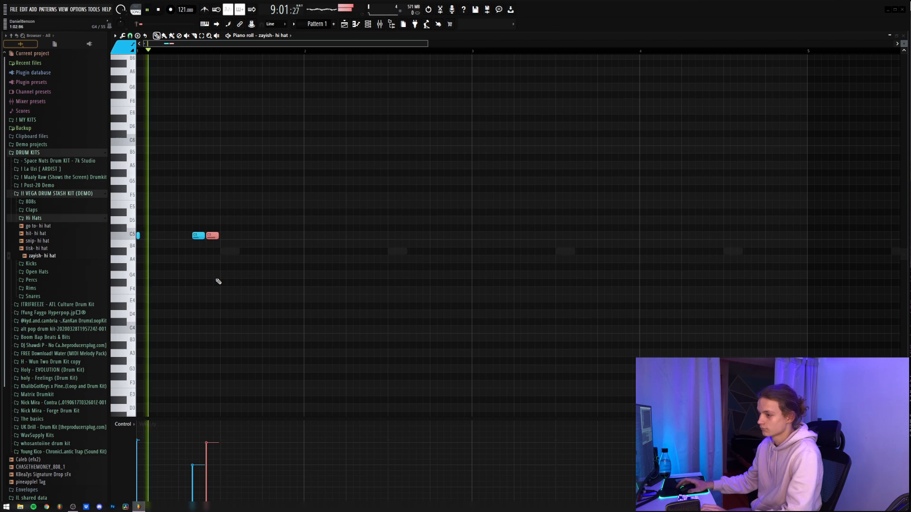
left_click(264, 269, "ctrl")
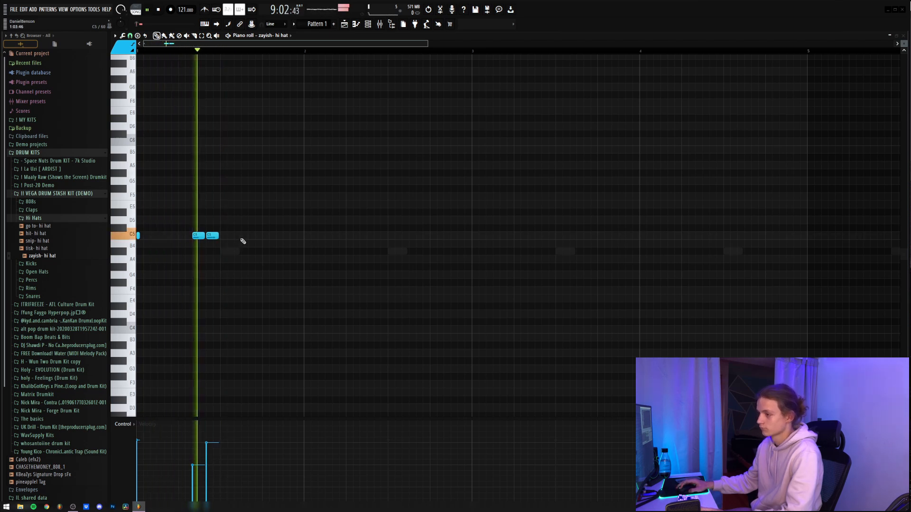
left_click(239, 236)
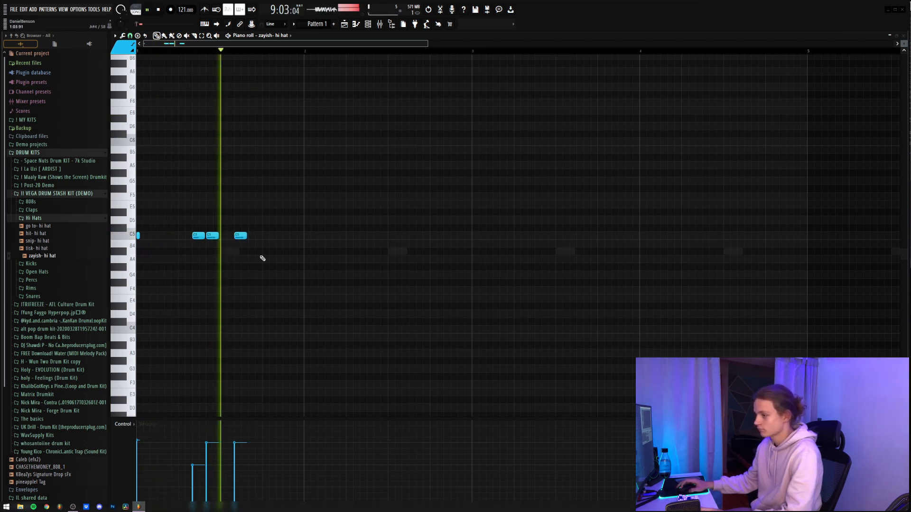
left_click(265, 252)
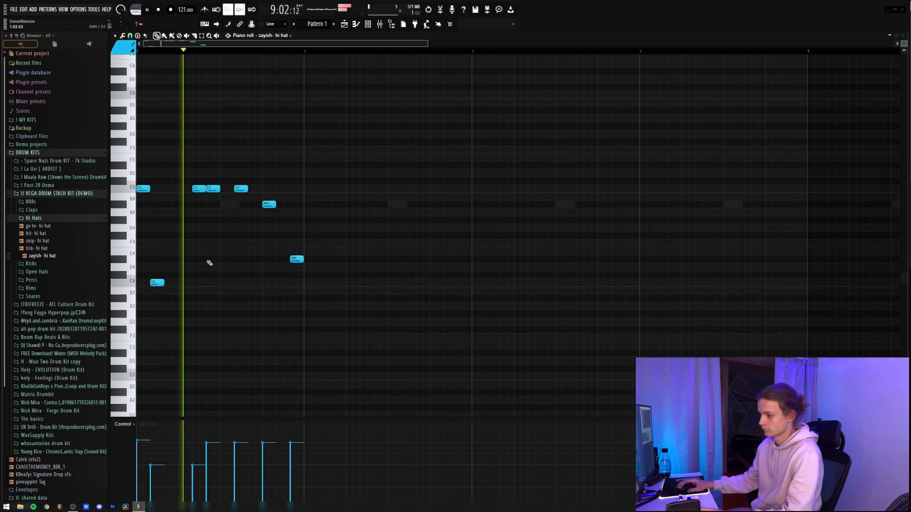
Add a C#4 hi-hat note late in beat 3 of bar 1 and replace the closing D#4 note with C5
left_click(210, 260)
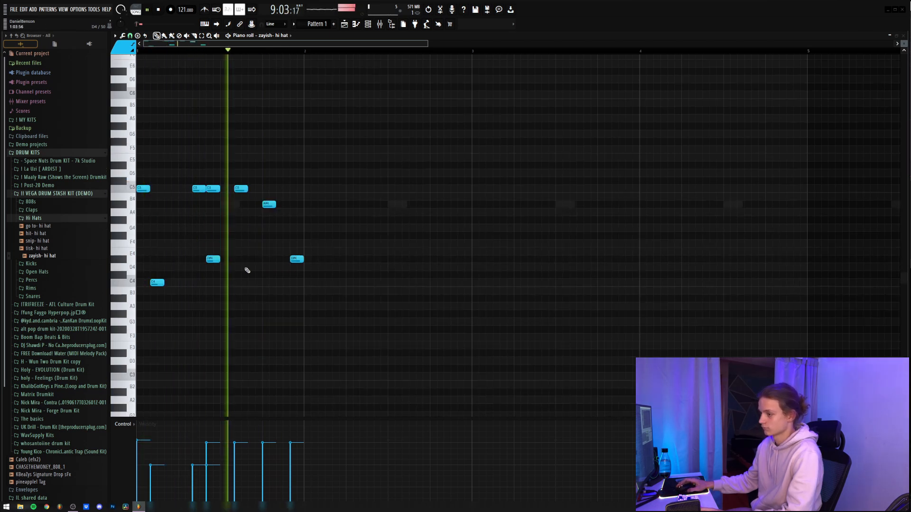
right_click(212, 259)
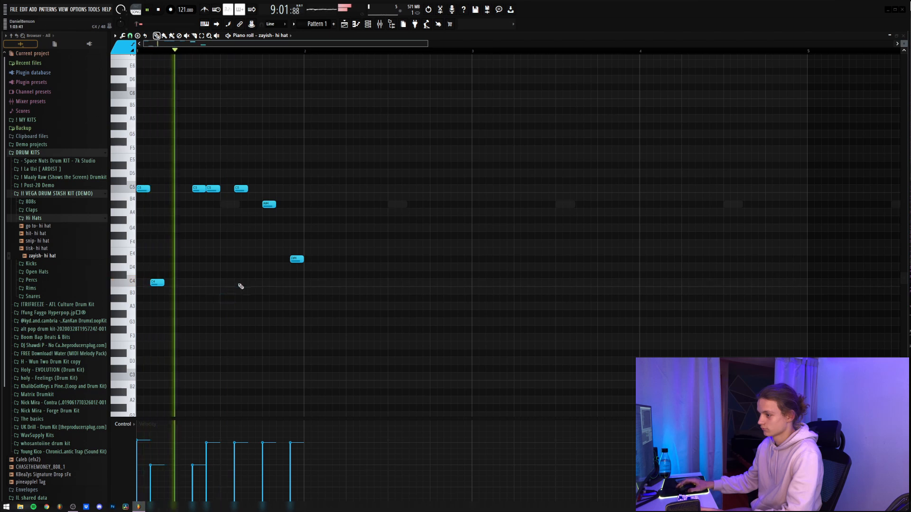
left_click(253, 276)
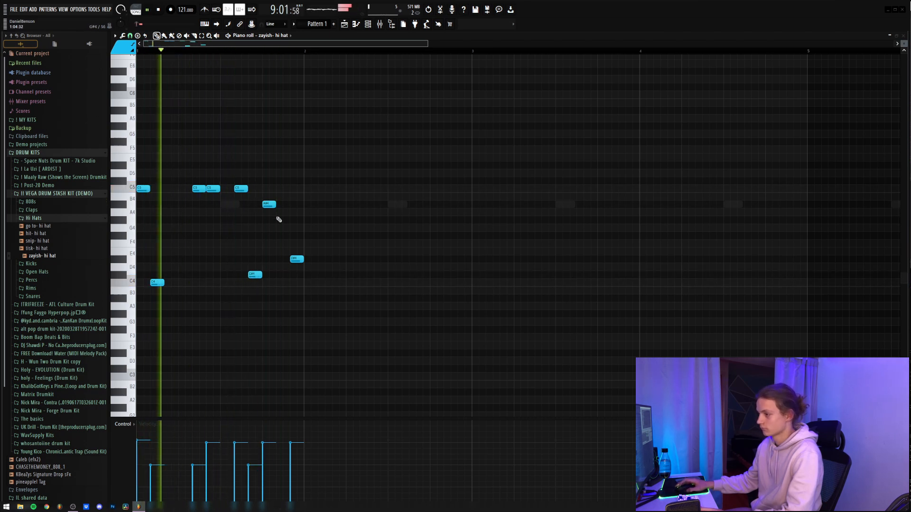
right_click(295, 260)
left_click(294, 189)
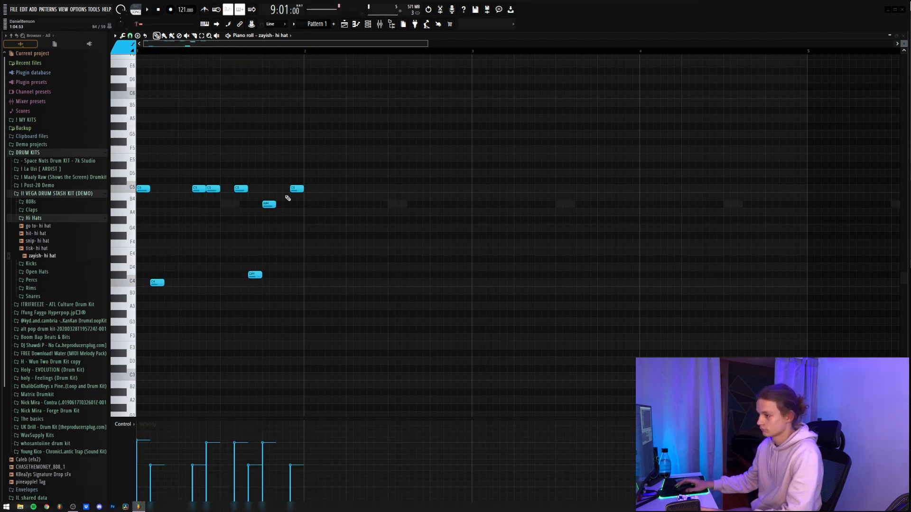
Duplicate the hi-hat bar into bar 2, and copy both bars to fill bars 3 and 4
key("ctrl+b")
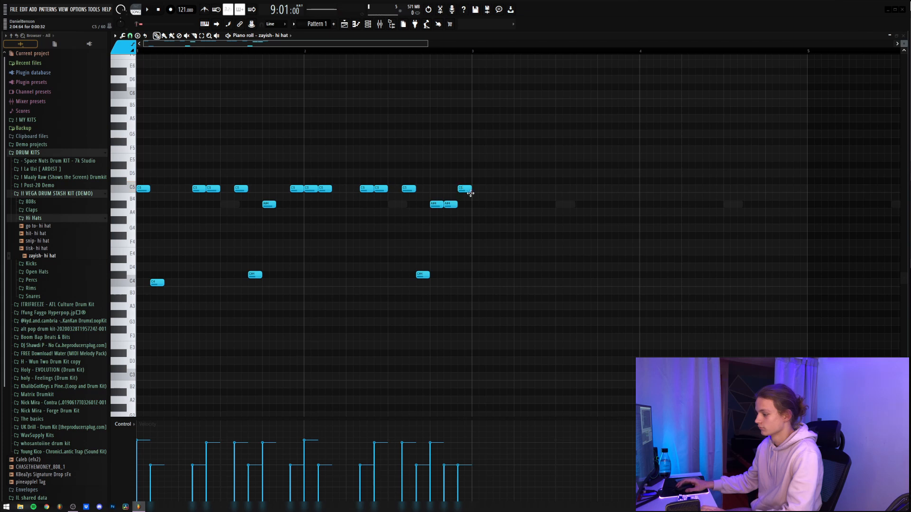
key("space")
key("ctrl+a")
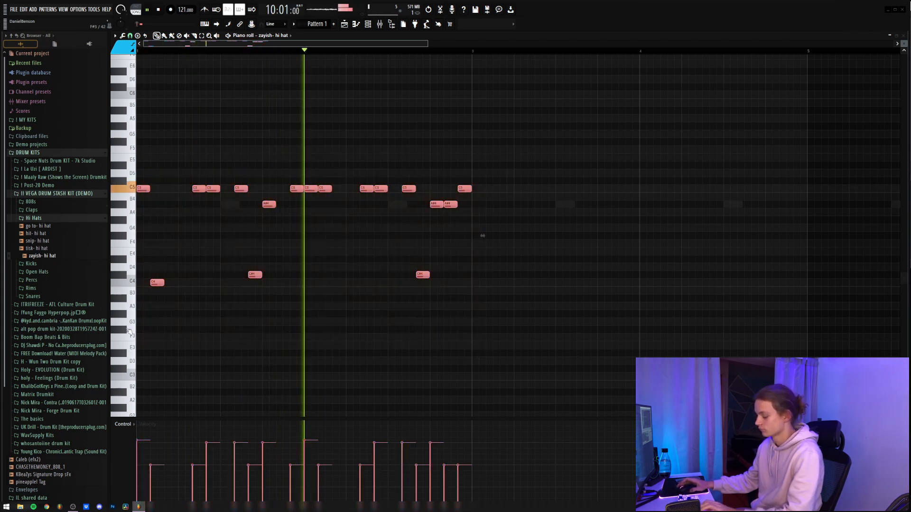
key("ctrl+b")
key("ctrl+d")
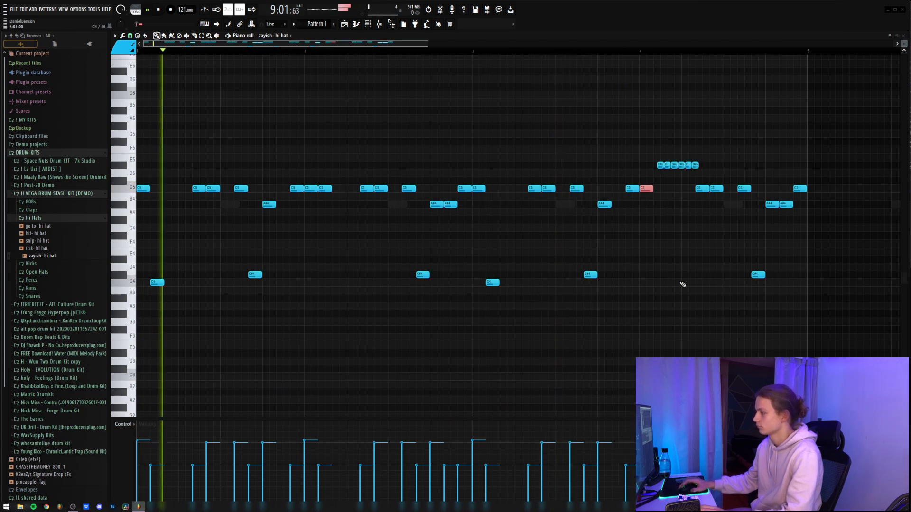
Shift the six-note hi-hat roll in bar 4 slightly earlier, lower it from D#5 to C5 and play it back
left_click(681, 285, "ctrl")
left_click_drag(713, 154, 657, 165)
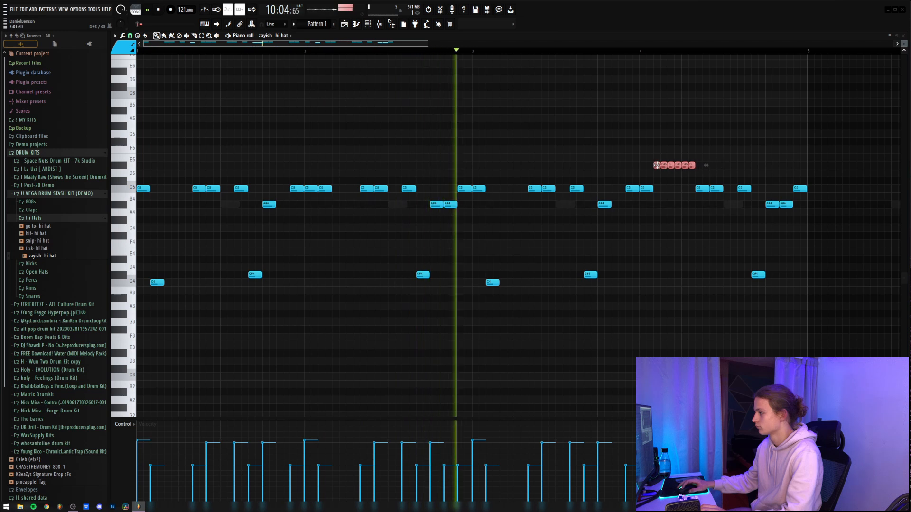
left_click(668, 183)
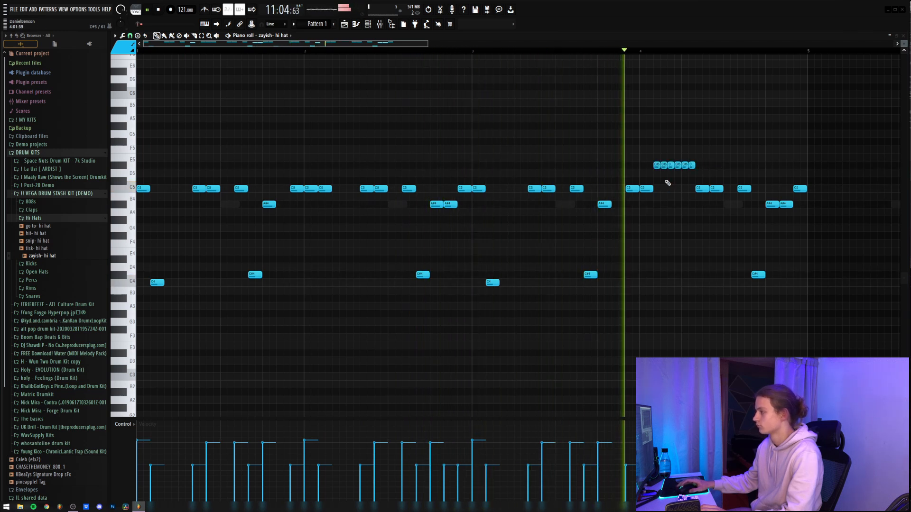
left_click(681, 239, "ctrl")
key("space")
left_click(606, 51)
scroll(607, 54, "down", 1, "ctrl")
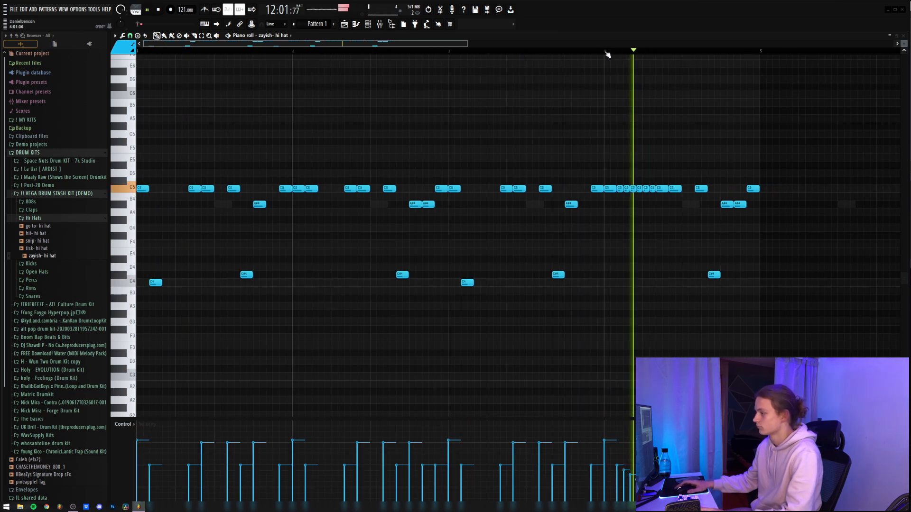
left_click(544, 51)
right_click(656, 168)
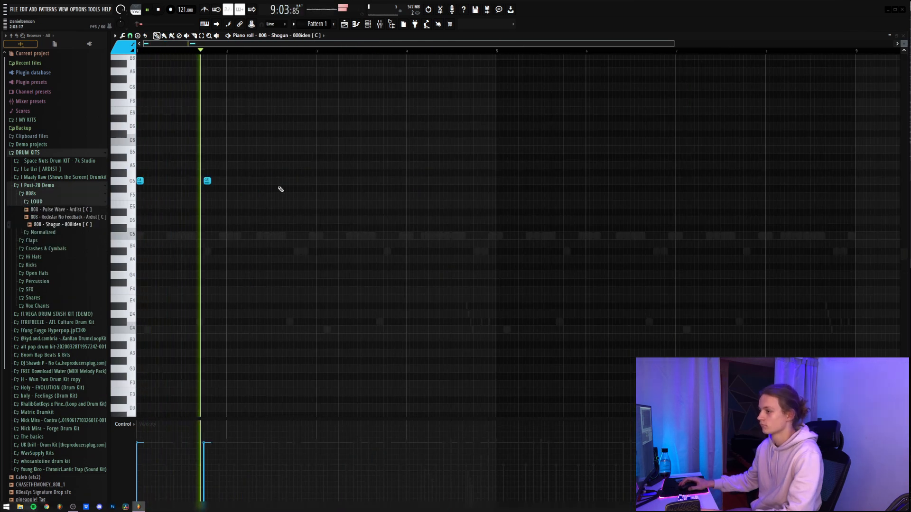
Add two short 808 - Shogun notes in the middle of bar 2 and raise them an octave to G6
left_click(267, 181)
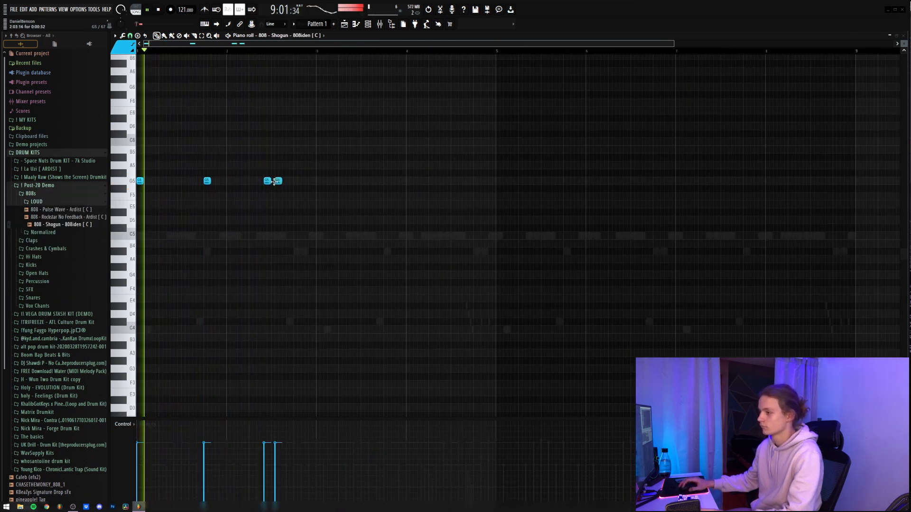
left_click_drag(275, 182, 271, 184)
left_click(267, 182, "ctrl")
key("ctrl+Up")
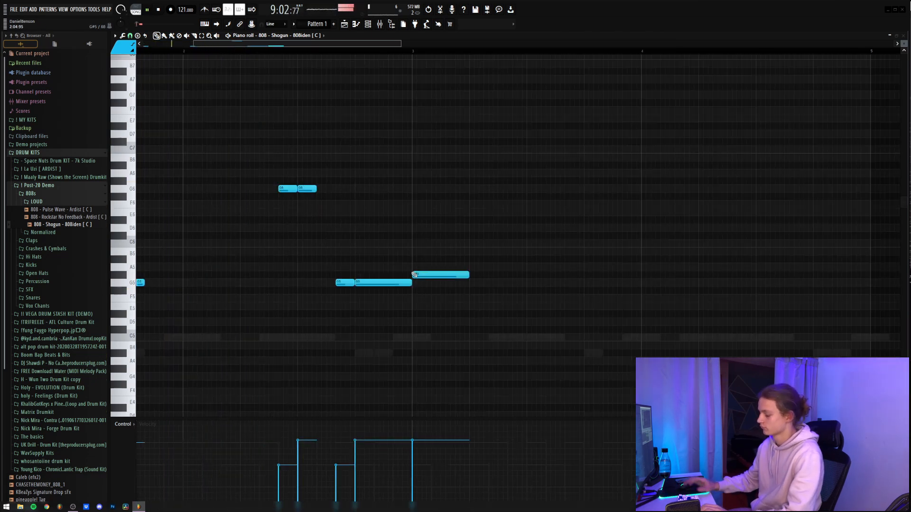
Delete the G#5 808 note at the start of bar 3 and play the pattern from the beginning
right_click(438, 274)
scroll(262, 52, "down", 3)
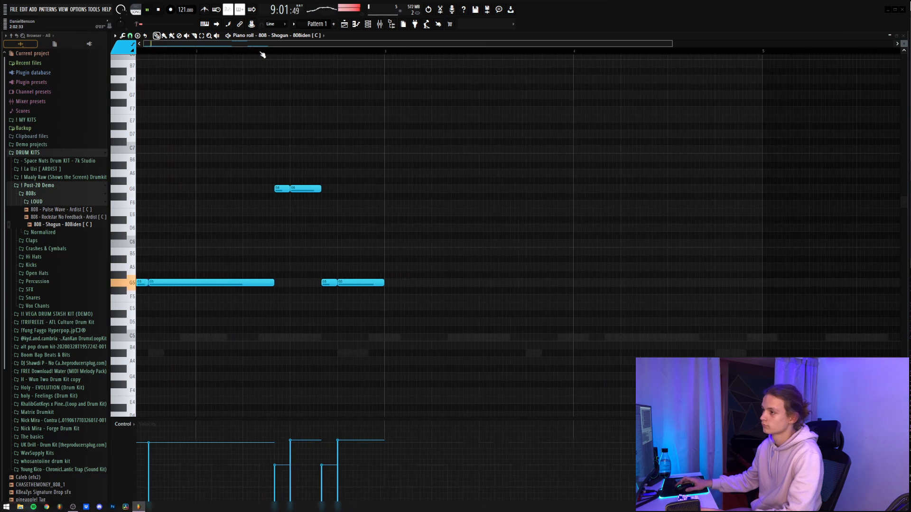
left_click_drag(262, 45, 101, 72)
key("space")
key("space")
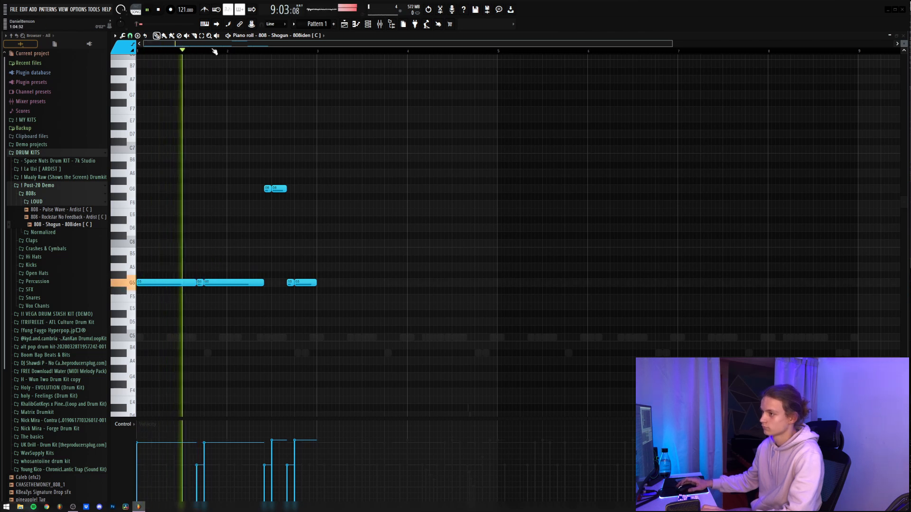
scroll(216, 51, "up", 3)
key("space")
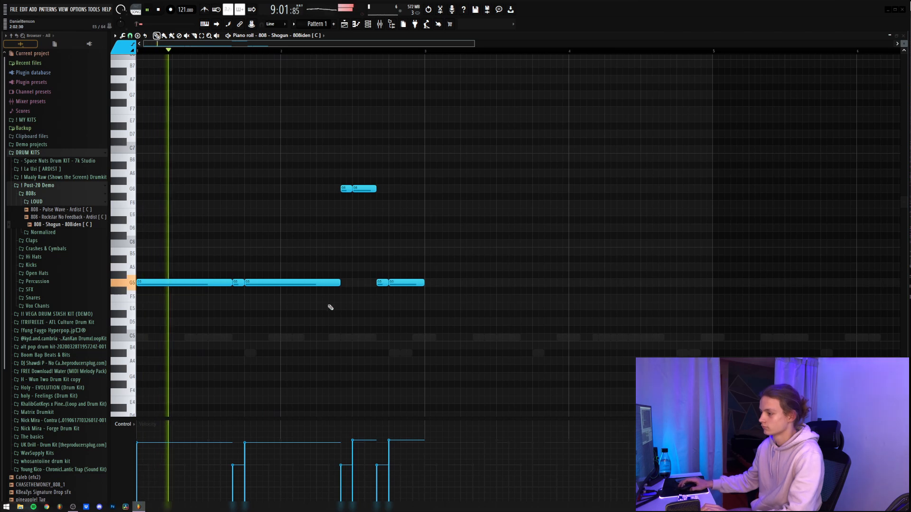
Shorten the 808's third G5 note to end at bar 2 and move the first G6 note to bar 2's start
left_click_drag(339, 283, 279, 288)
key("space")
key("space")
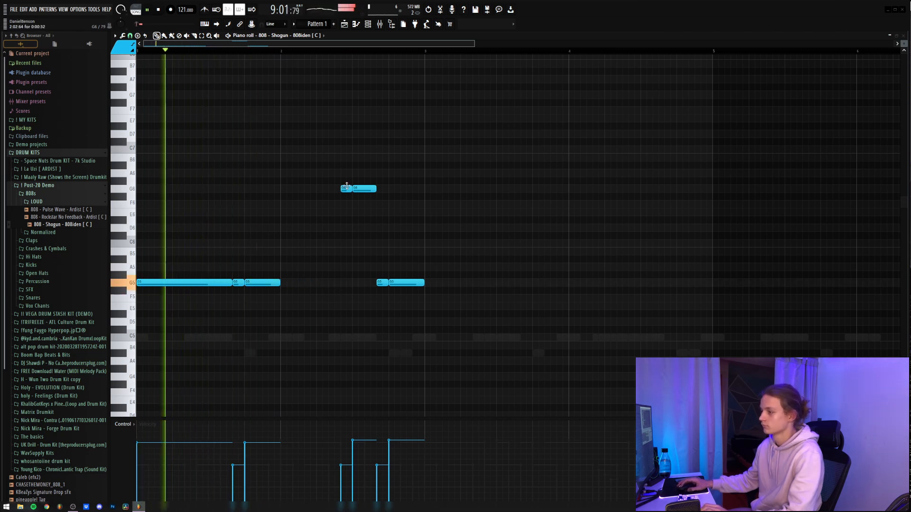
left_click_drag(346, 189, 286, 188)
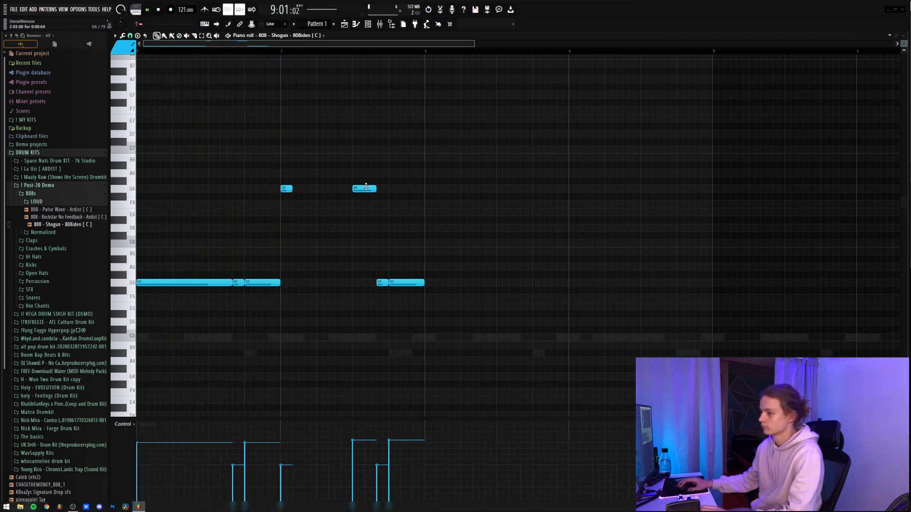
Remove the remaining second G6 note and place a G5 808 note right after the G6 note in bar 2
left_click_drag(366, 189, 311, 276)
right_click(310, 275)
left_click(296, 284)
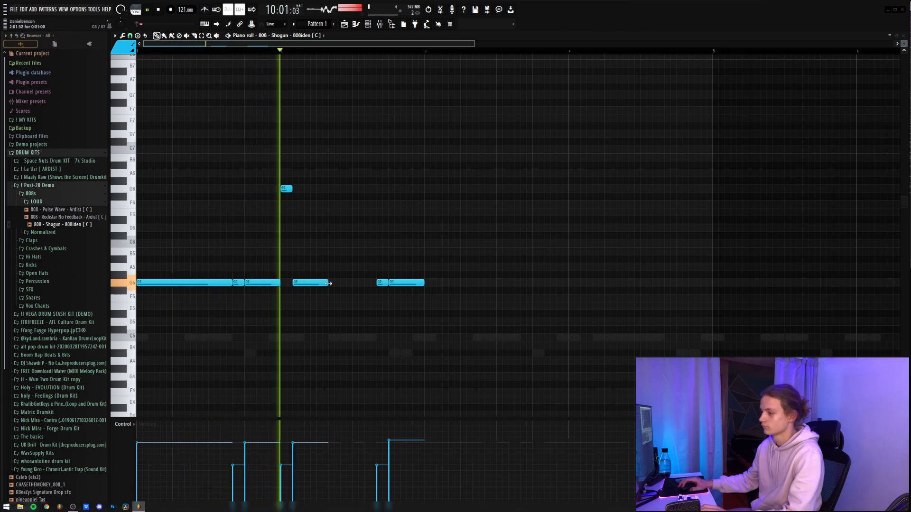
Shorten the last 808 note of bar 2, add a short closing G5 note and fill the bar's gap with a longer G5 note
mouse_move(423, 284)
left_mouse_down()
mouse_move(411, 284)
mouse_move(423, 285)
left_mouse_up()
left_click(416, 285)
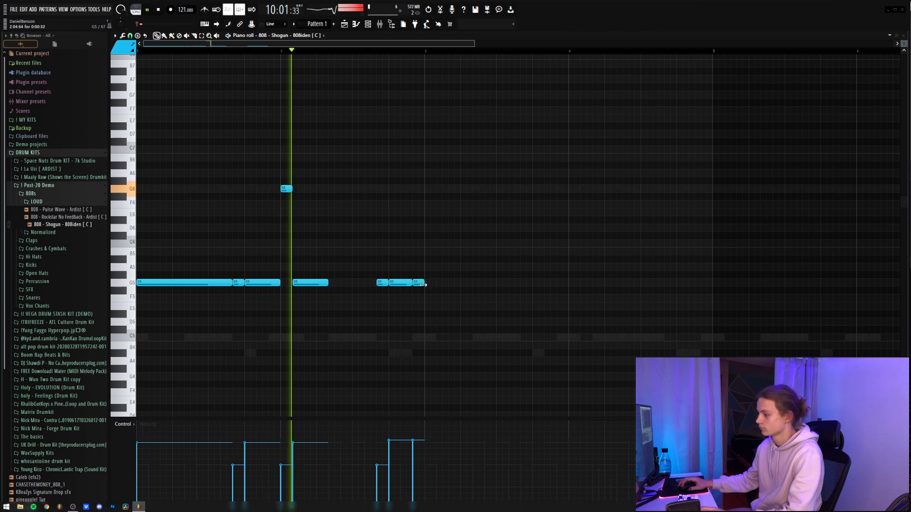
left_click(420, 275)
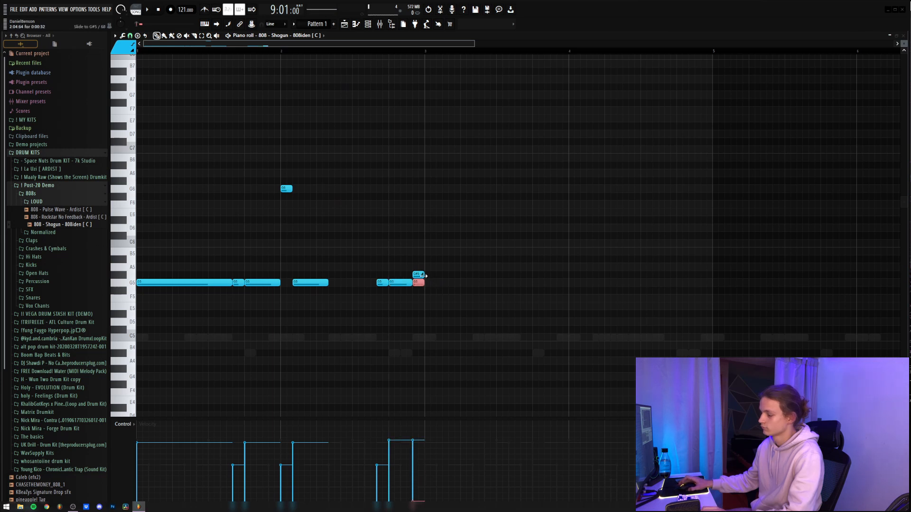
left_click_drag(418, 274, 418, 282)
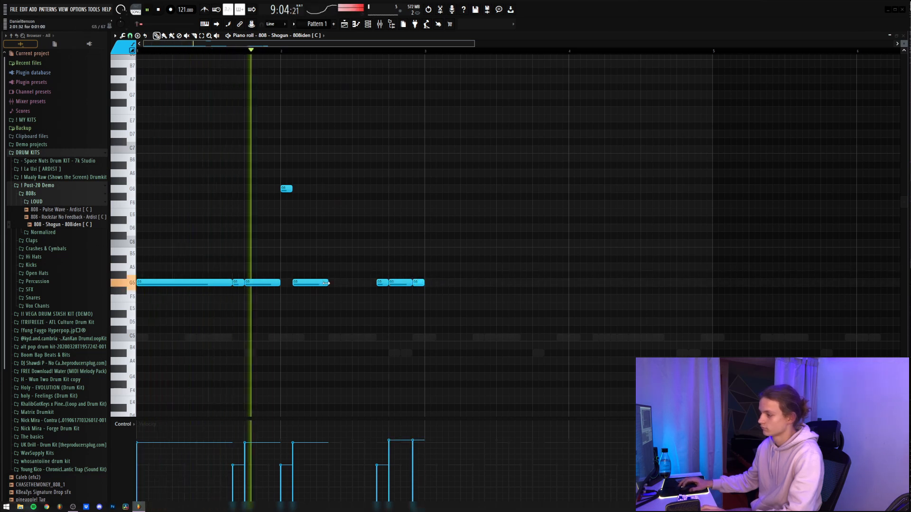
left_click_drag(322, 284, 375, 284)
left_click(324, 284)
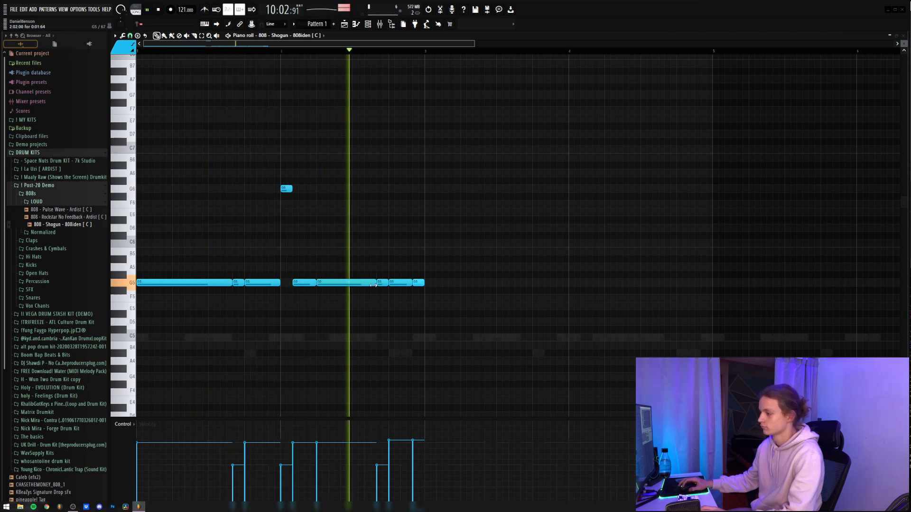
Duplicate the two-bar 808 pattern into bars 3 and 4, deselect the notes and play it
key("ctrl+a")
key("ctrl+b")
key("space")
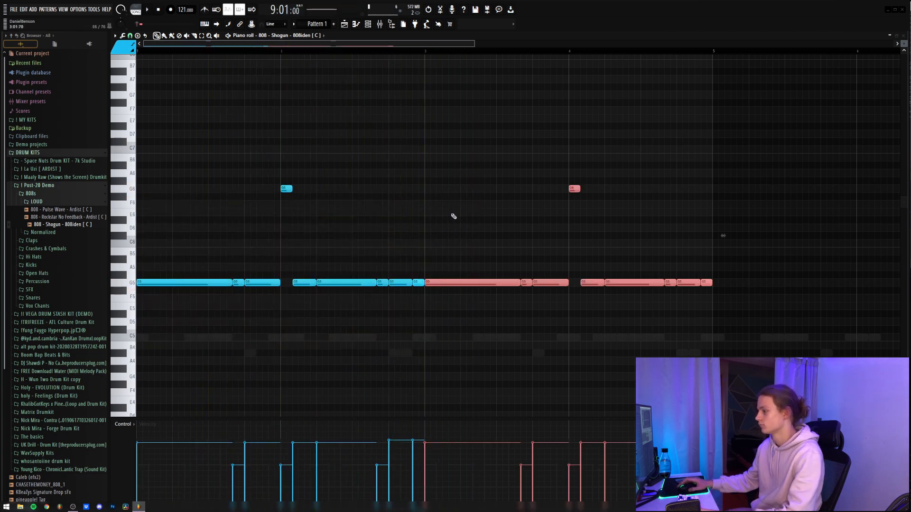
key("space")
key("ctrl+d")
scroll(504, 178, "down", 1)
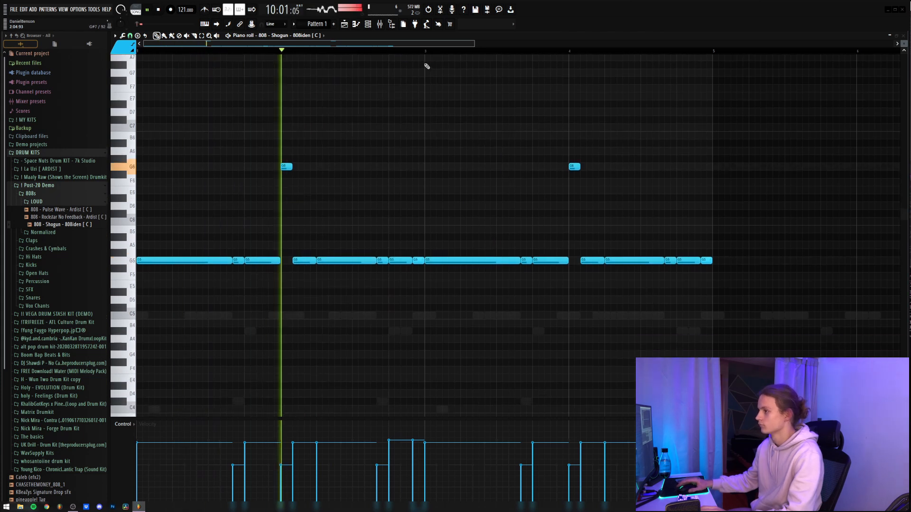
Vary the ending of the 808 in bar 8 with a short C6 note followed by a note lowered an octave to C4
scroll(419, 50, "down", 3)
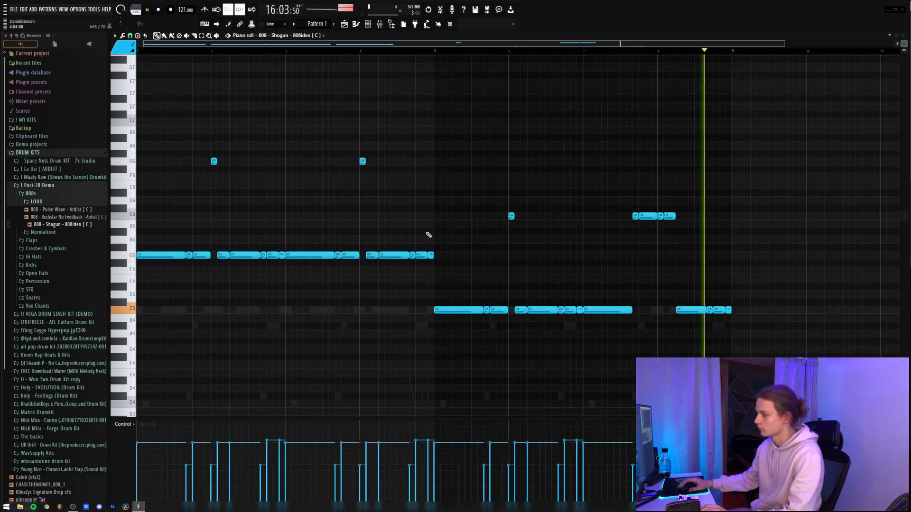
key("space")
key("space")
scroll(701, 53, "up", 3)
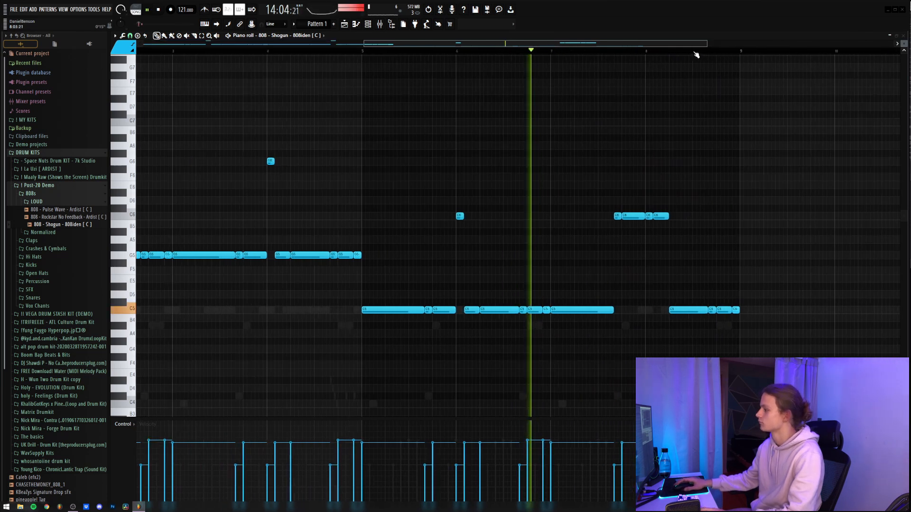
left_click_drag(744, 312, 727, 313)
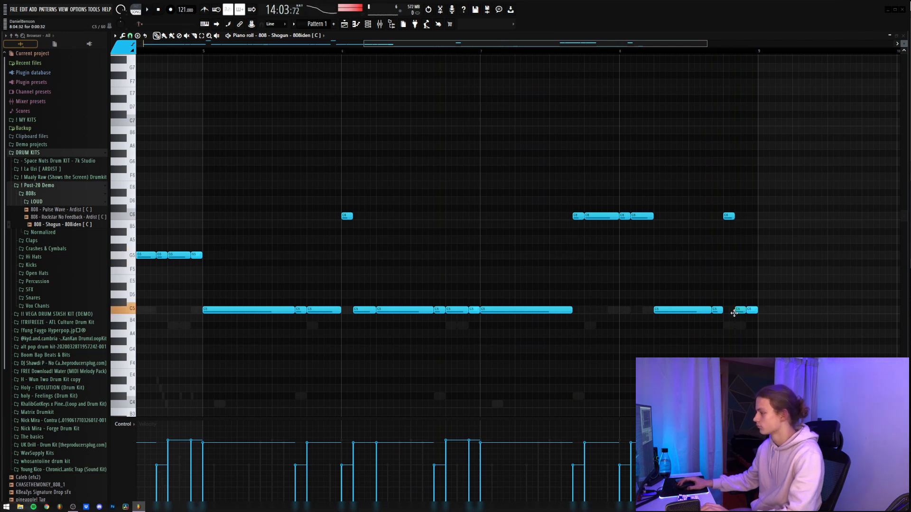
key("ctrl+Down")
key("space")
key("ctrl+d")
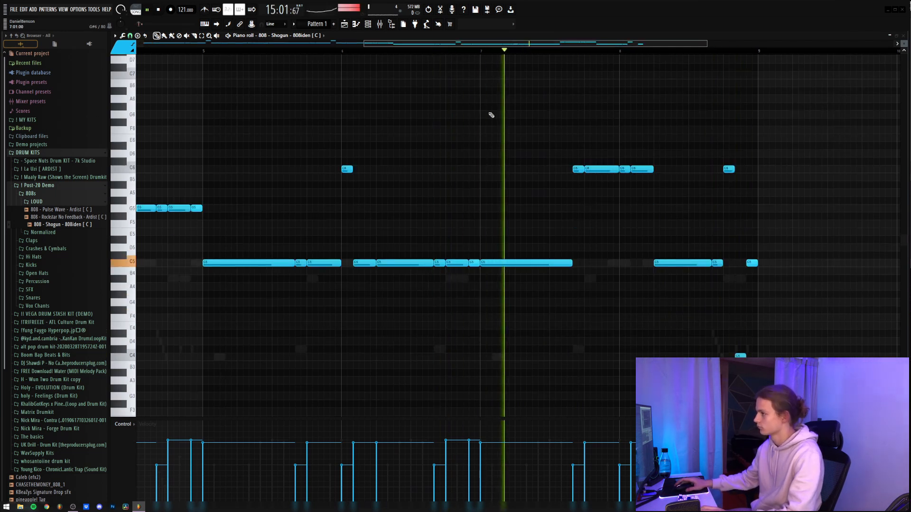
Place three C5 notes of the "shorty got a thumper v1" kick in bar 2, one early and two back to back from beat 4
scroll(443, 47, "down", 4)
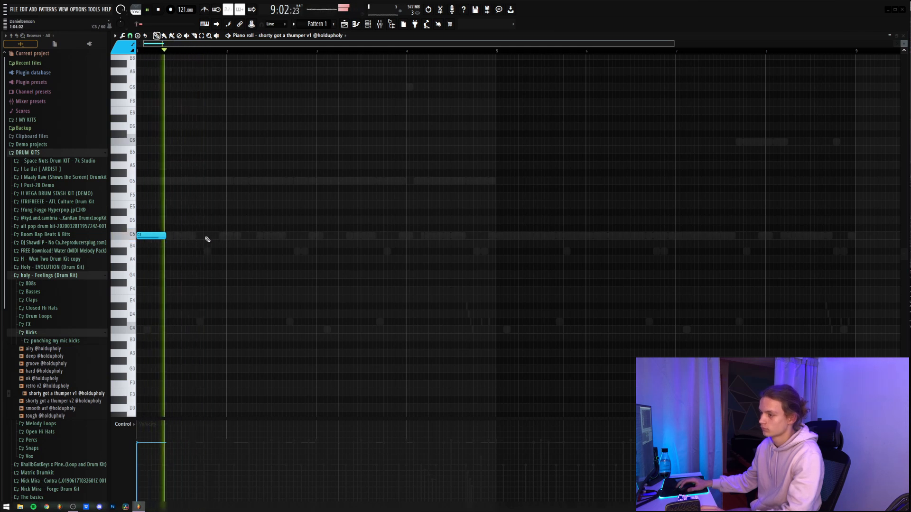
left_click(236, 235)
left_click_drag(263, 237, 255, 236)
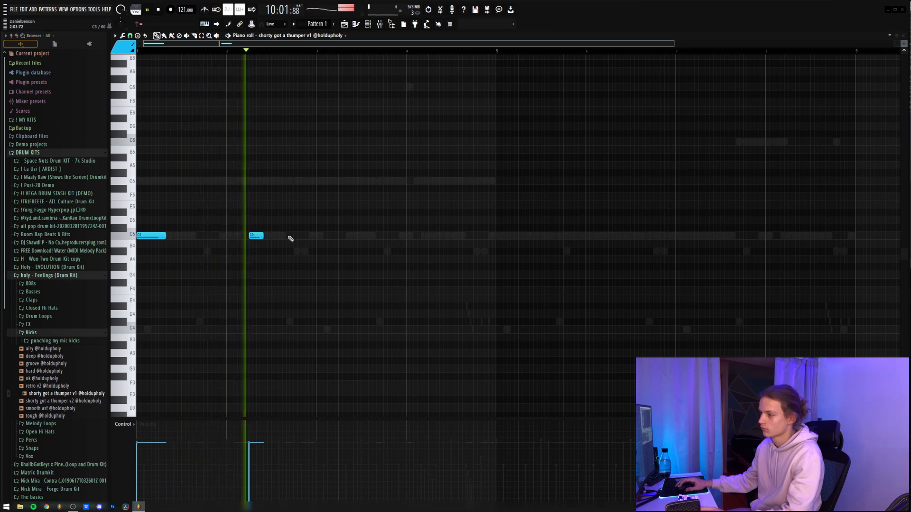
left_click(295, 236)
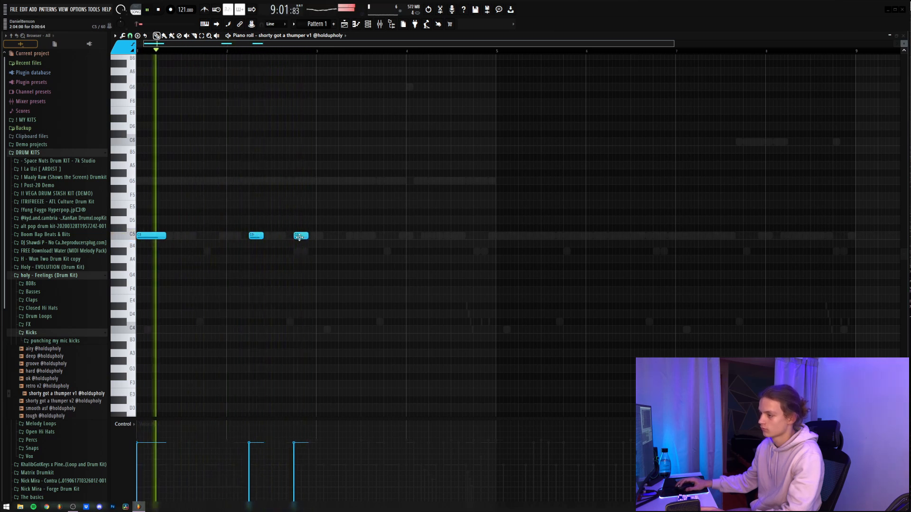
left_click(310, 235)
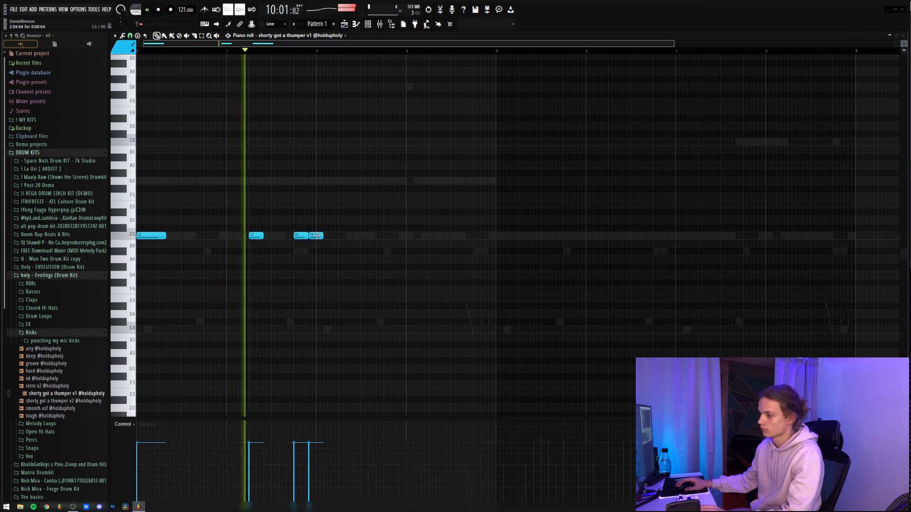
Extend the kick notes to meet one another using a temporary C#5 note at bar 3, and delete that note
left_click(317, 230)
key("ctrl+l")
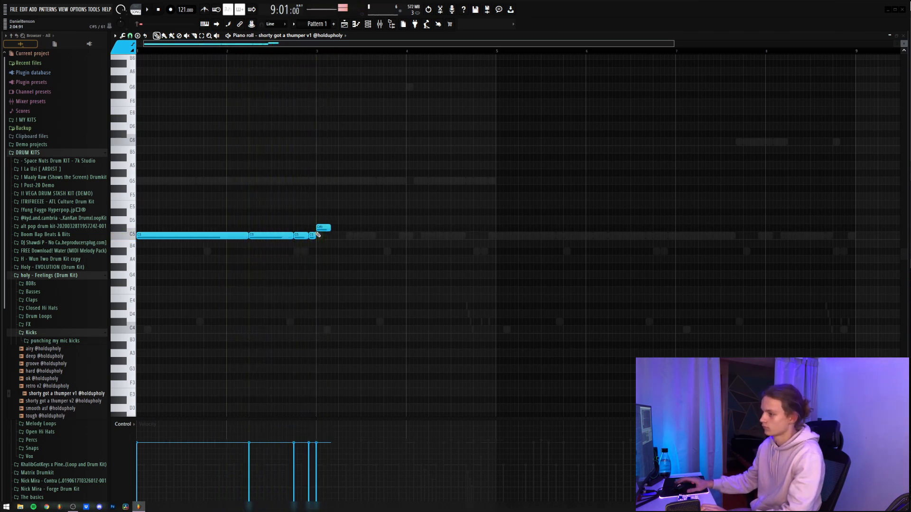
right_click(326, 228)
Duplicate the two-bar kick pattern repeatedly to fill bars 3 to 8 and deselect the notes
key("ctrl+a")
key("ctrl+b")
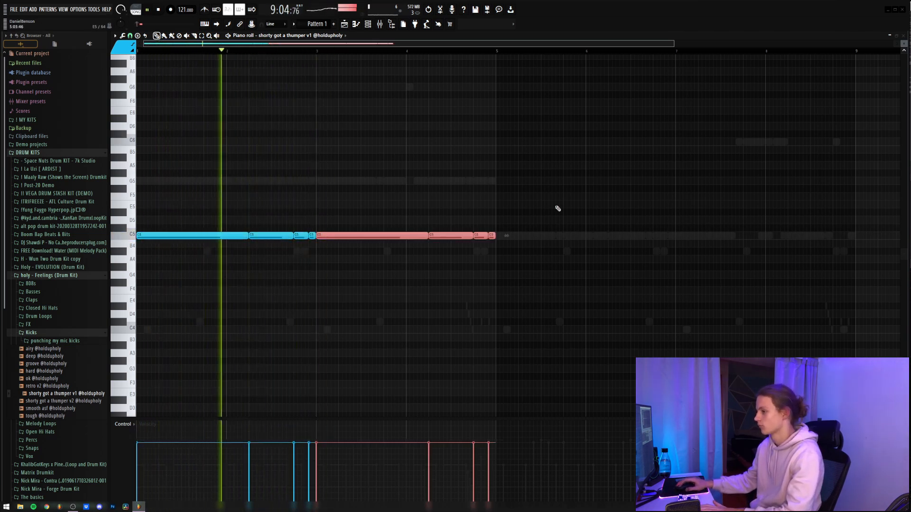
key("ctrl+b")
key("ctrl+d")
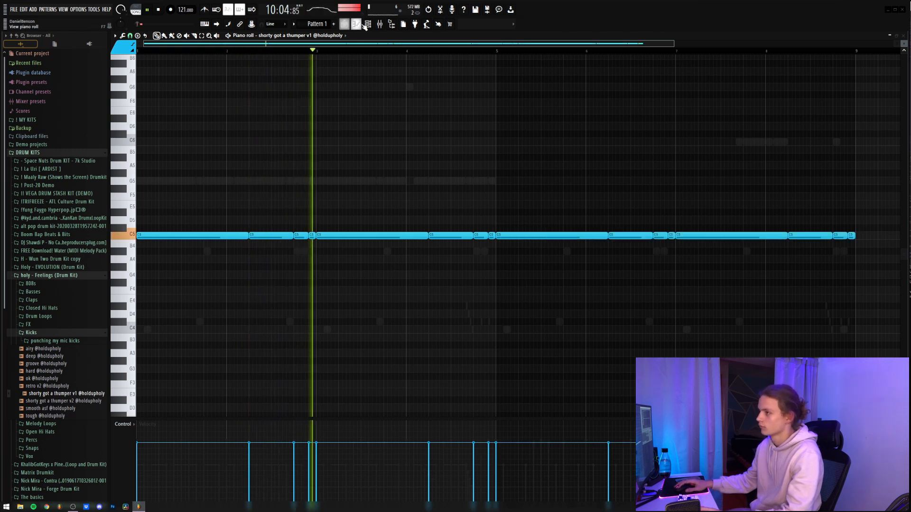
Place three C5 TFZ Snare - Evolve notes, two in bar 1 and one near bar 2's end, with the first at lower velocity, and play them
key("F6")
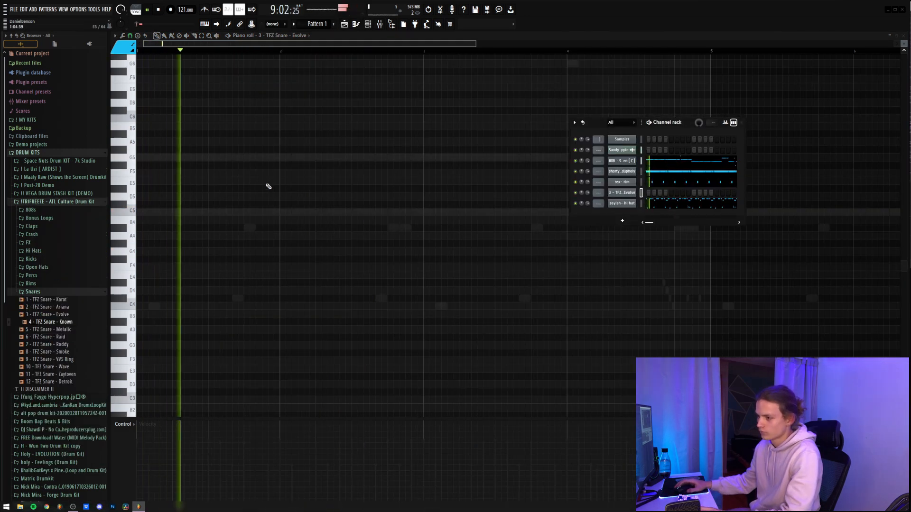
key("space")
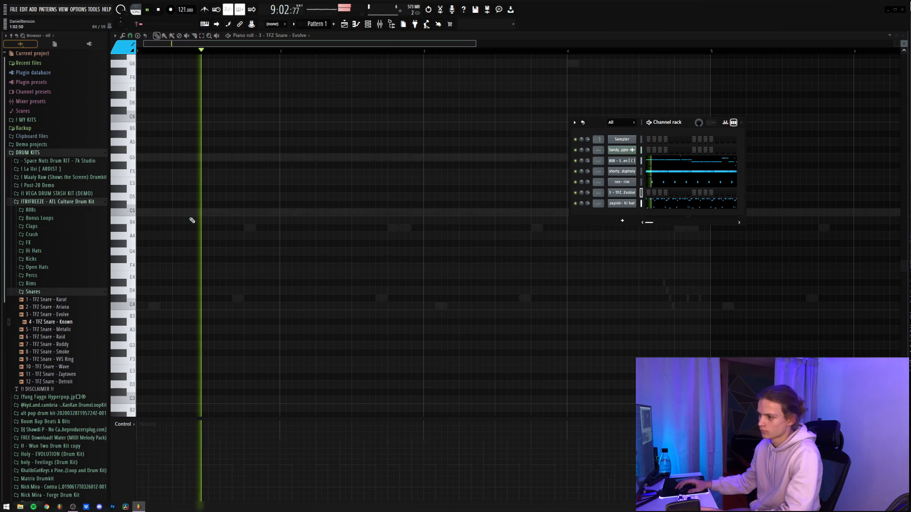
left_click(192, 212)
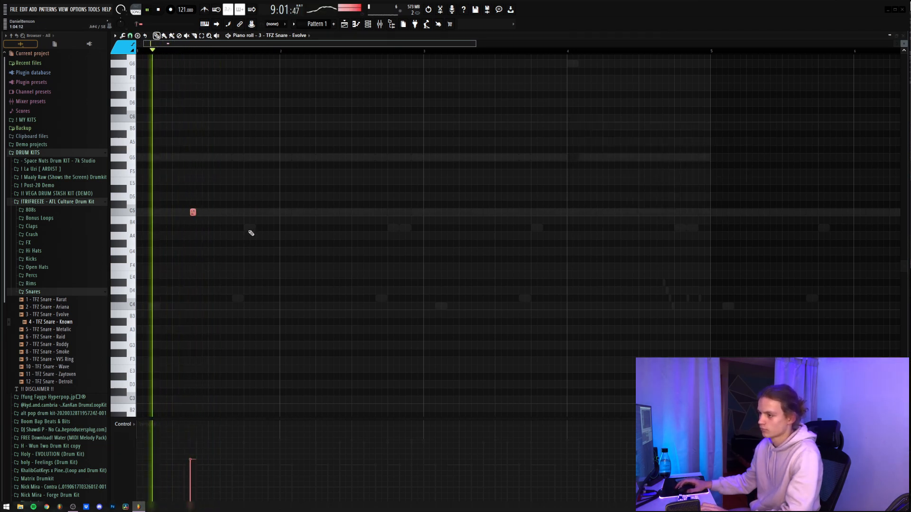
left_click(246, 212)
key("space")
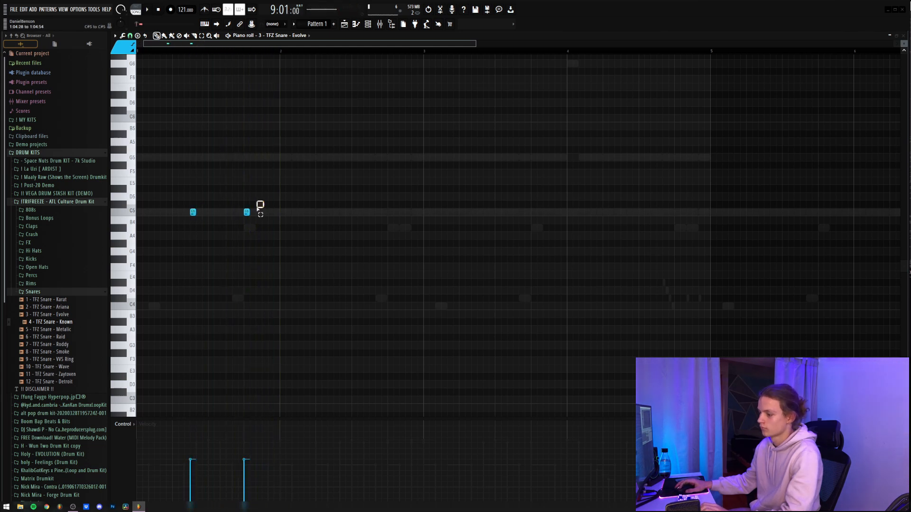
key("space")
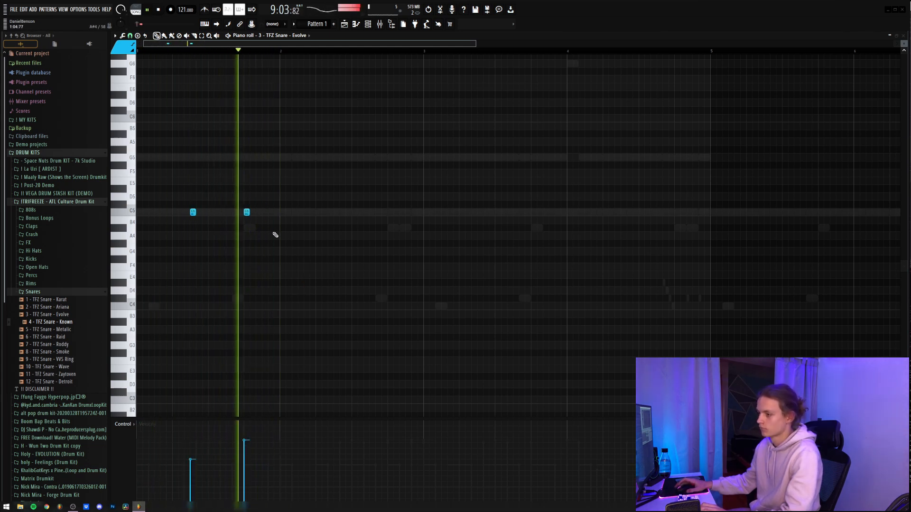
left_click(407, 212)
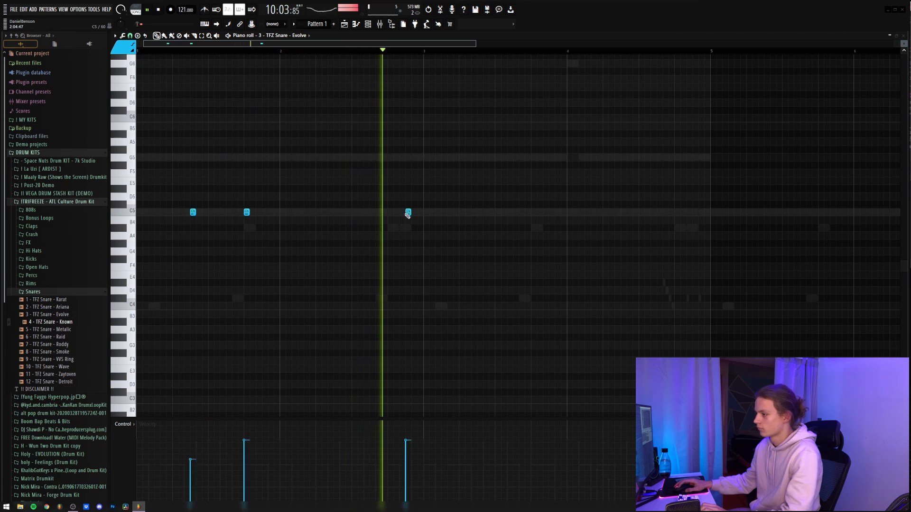
key("space")
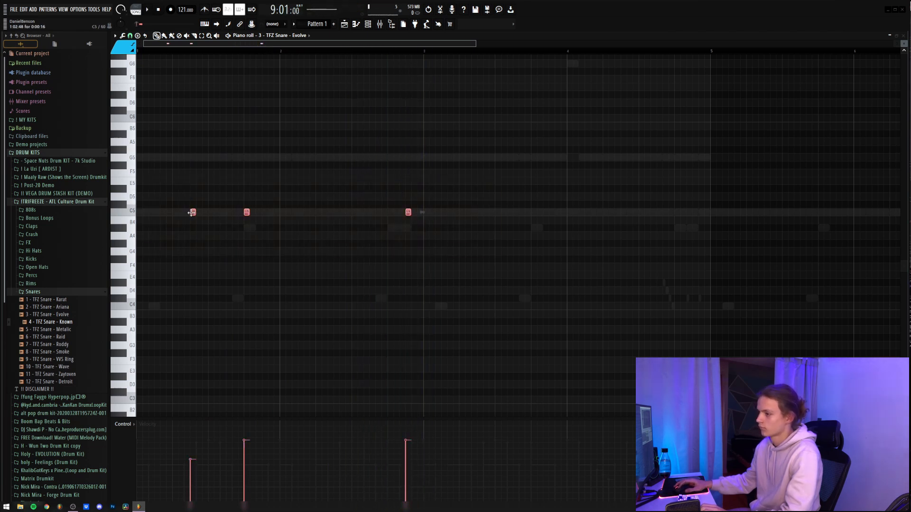
Duplicate the two-bar snare pattern into bars 3 and 4, copy all four bars into bars 5 to 8, and deselect the notes
left_click_drag(462, 213, 479, 214)
left_click(494, 252)
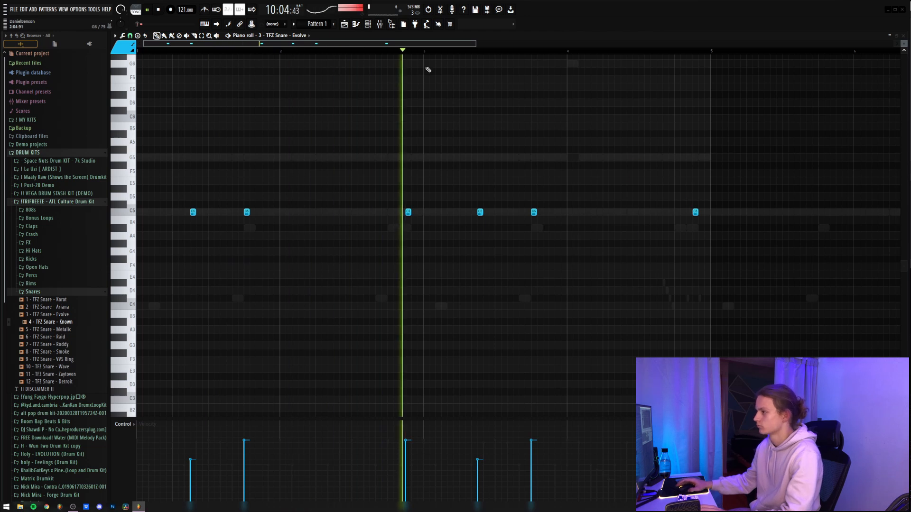
scroll(408, 57, "down", 3)
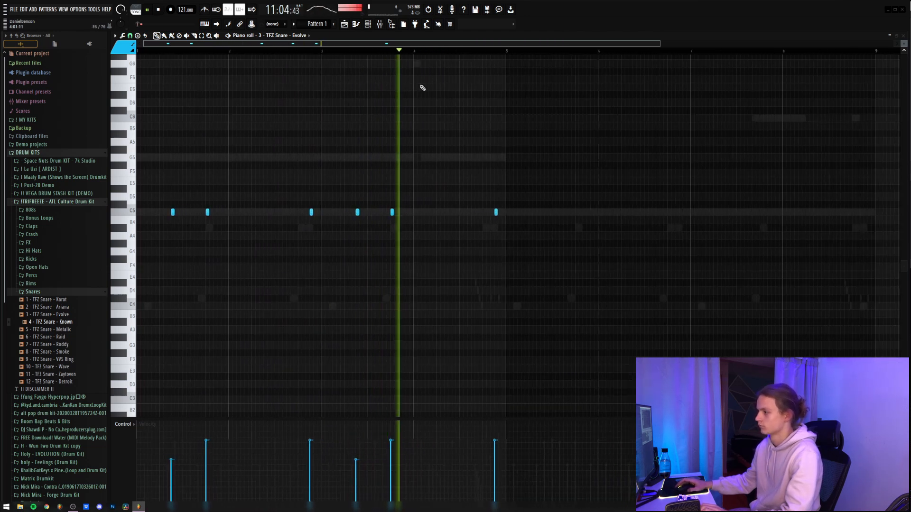
key("ctrl+a")
key("ctrl+b")
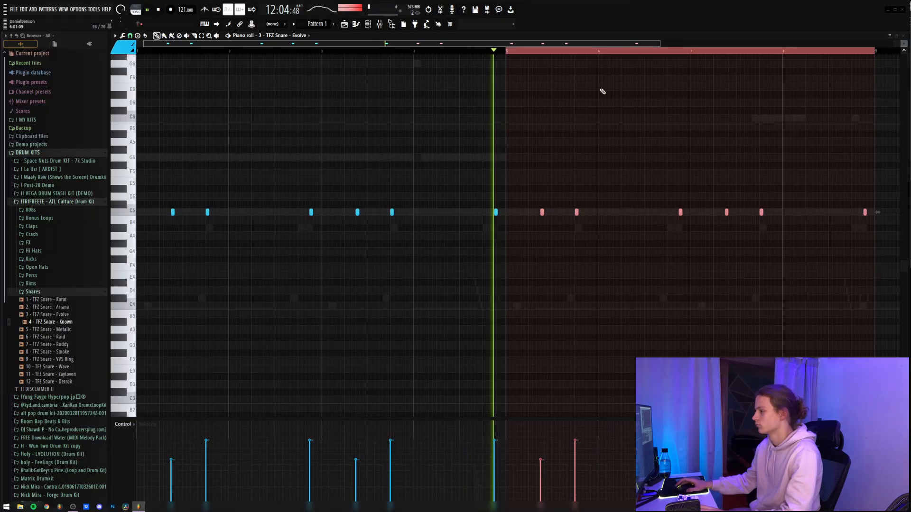
scroll(612, 65, "up", 4)
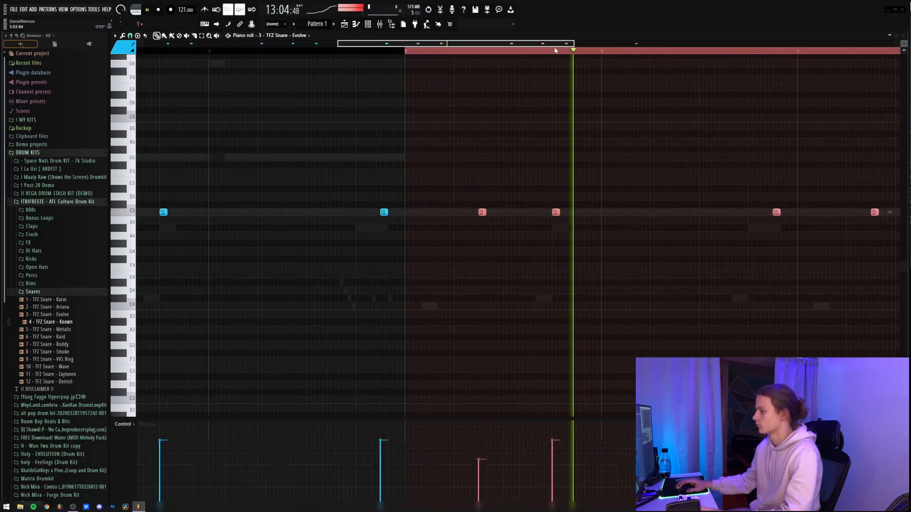
left_click_drag(613, 62, 653, 69)
key("ctrl+d")
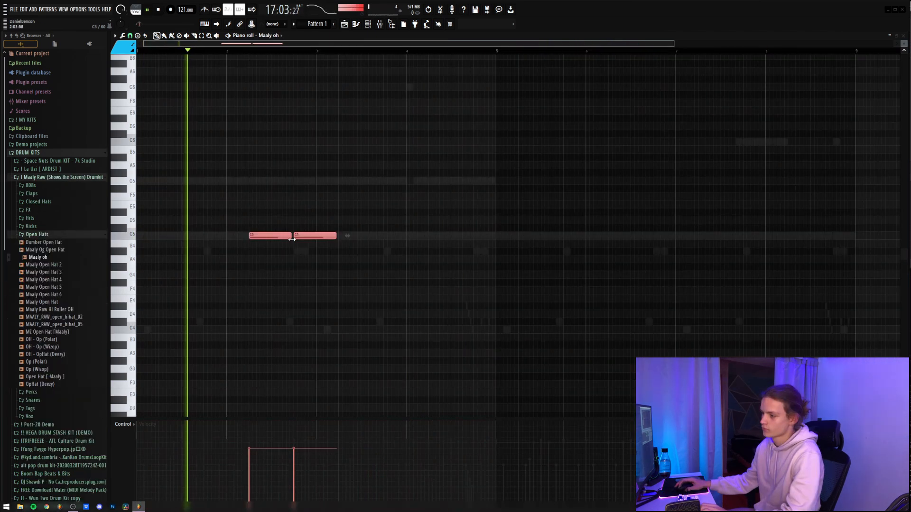
Shorten the second Maaly oh note to end with bar 2 and repeat the open hat pair every two bars through bar 8
mouse_move(322, 227)
left_mouse_down()
mouse_move(341, 238)
mouse_move(312, 236)
left_mouse_up()
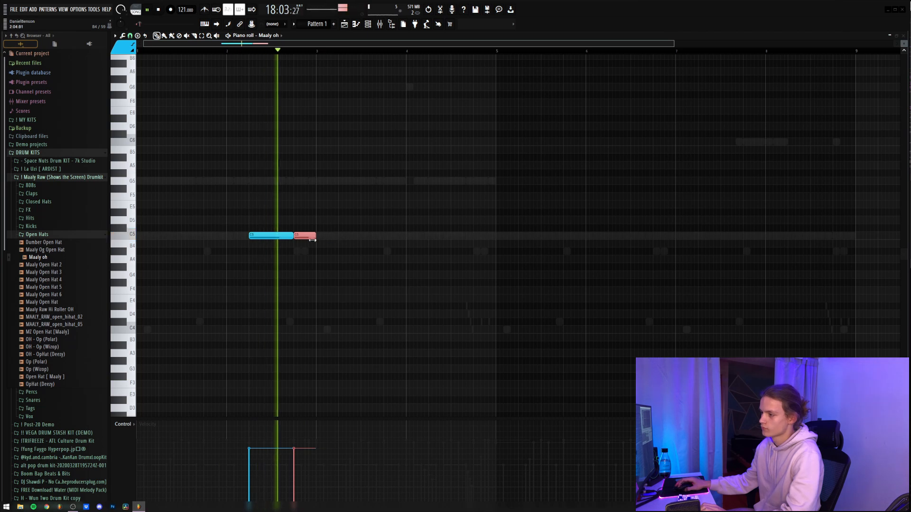
key("ctrl+a")
key("ctrl+b")
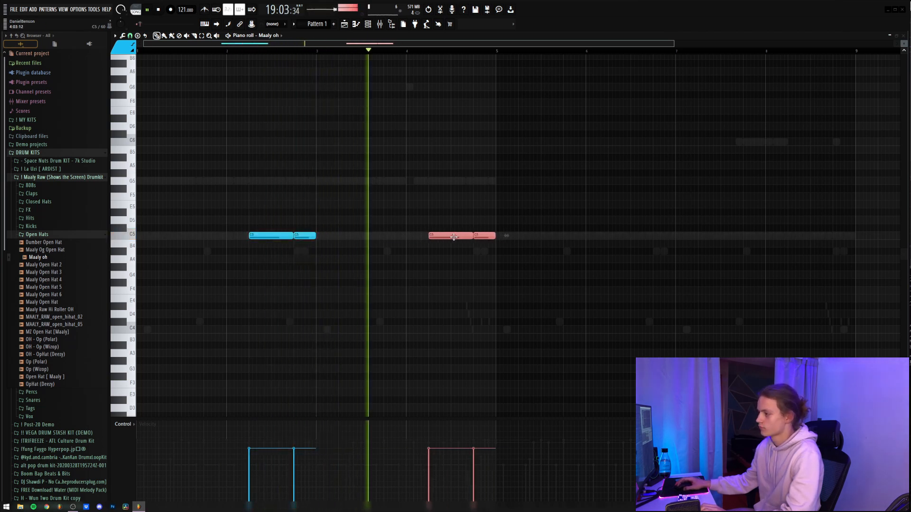
key("ctrl+a")
mouse_move(271, 235)
left_mouse_down()
mouse_move(630, 242)
mouse_move(630, 232)
left_mouse_up()
left_click(341, 157, "ctrl")
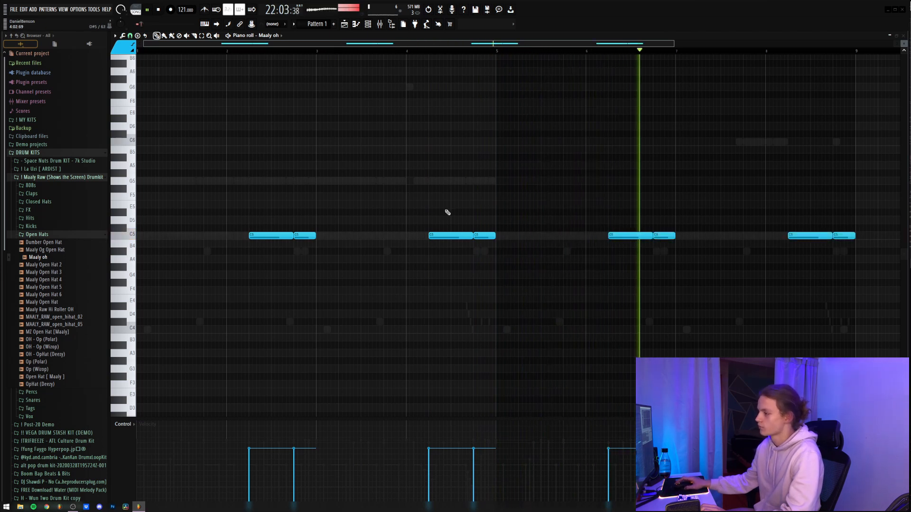
Stretch the C5 note of the OH - Op (Polar) open hat to four bars and duplicate it into bars 5 to 8
left_click(368, 24)
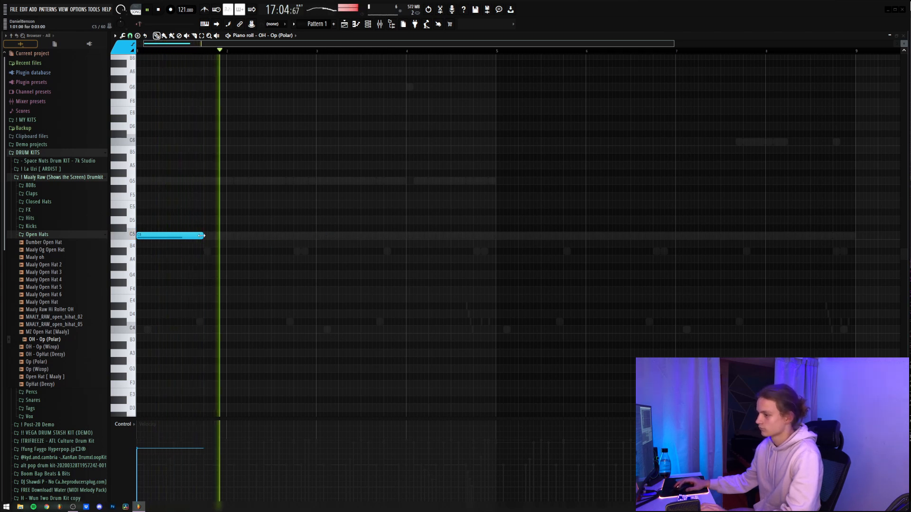
left_click_drag(203, 235, 495, 238)
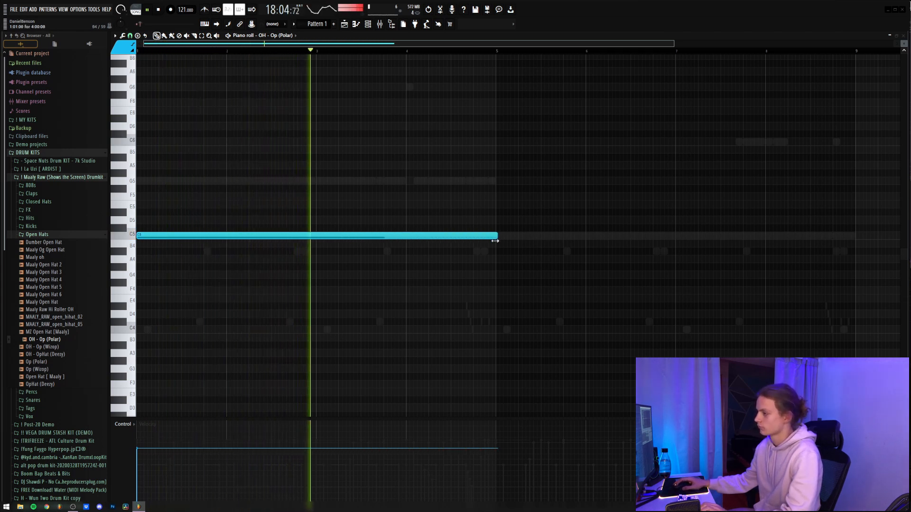
key("ctrl+a")
key("ctrl+b")
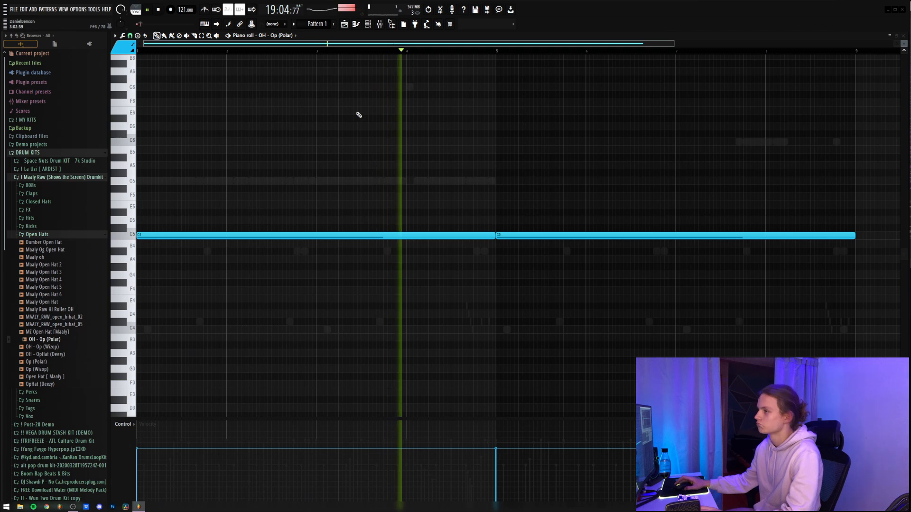
Set the OH - Op (Polar) channel volume to 84% in the channel rack
key("F6")
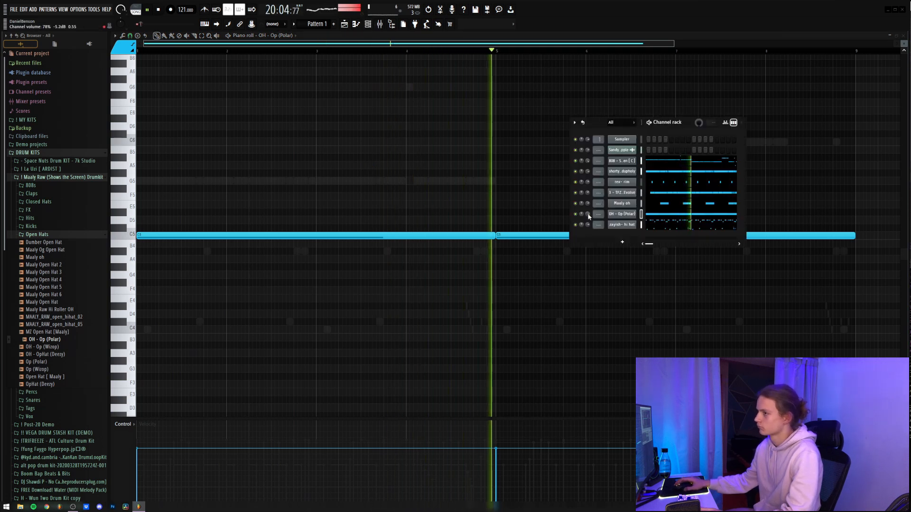
left_click_drag(588, 214, 588, 210)
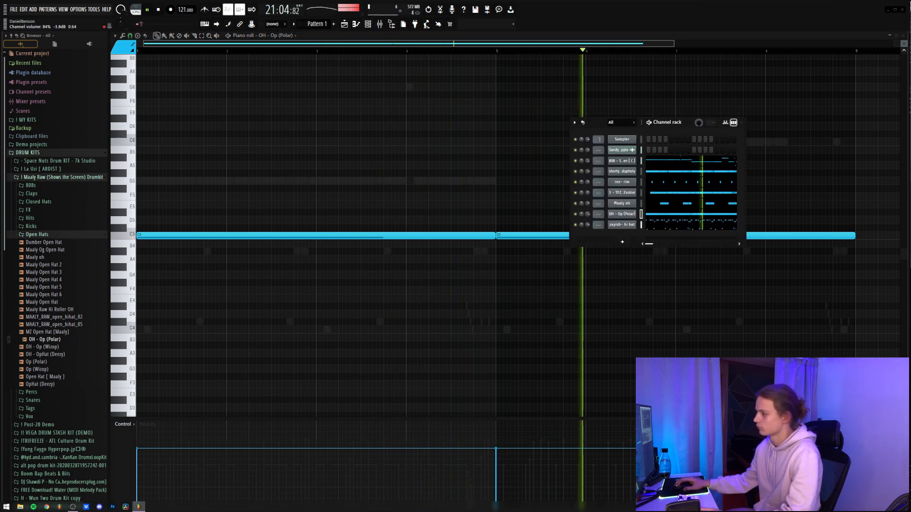